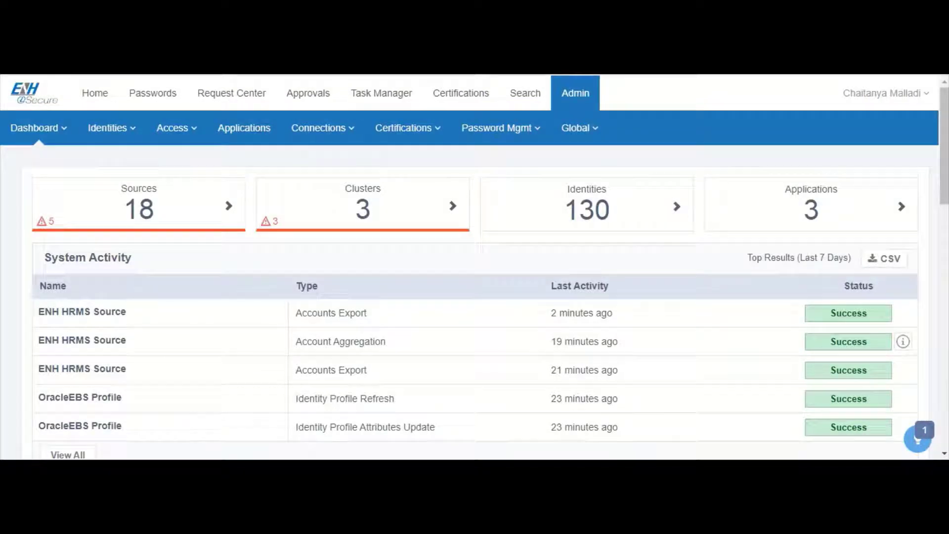
# Navigate to Connections > Sources to list all configured sources
pyautogui.click(318, 128)
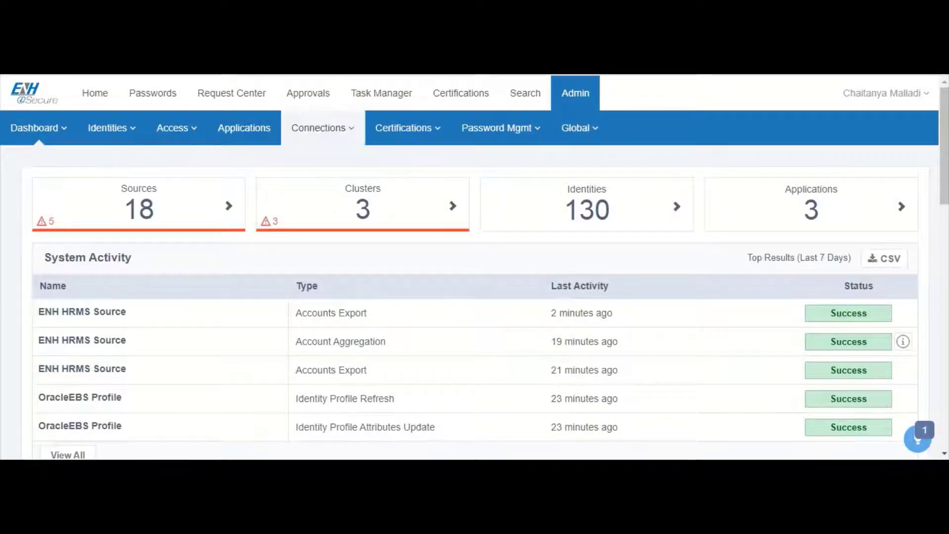
pyautogui.click(310, 159)
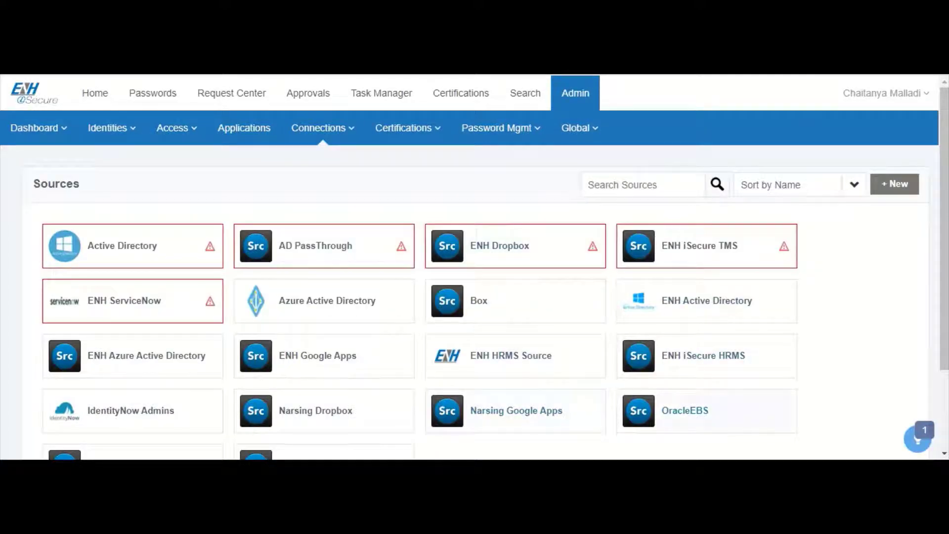
# Open the OracleEBS source and run its connection test, confirming it reports Connected
pyautogui.click(515, 410)
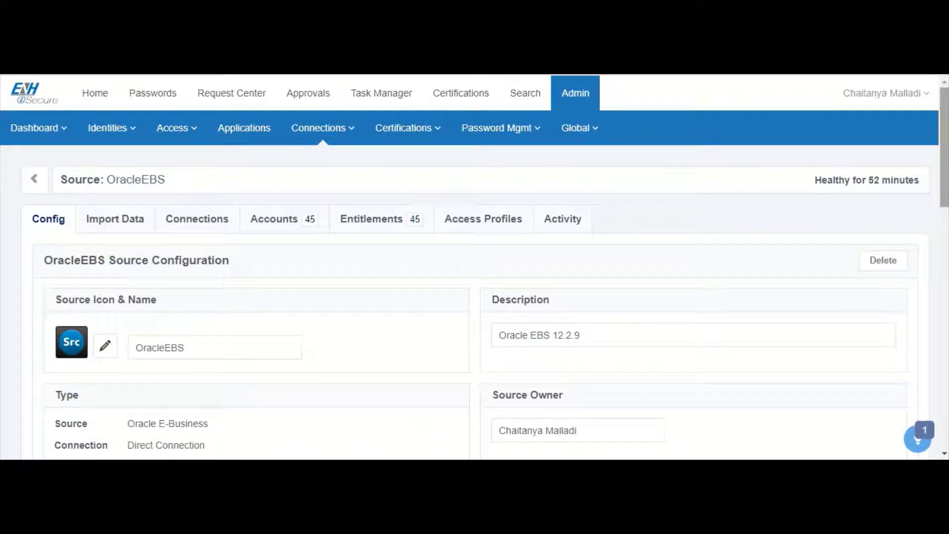
pyautogui.scroll(-2, 474, 268)
pyautogui.scroll(-2, 475, 267)
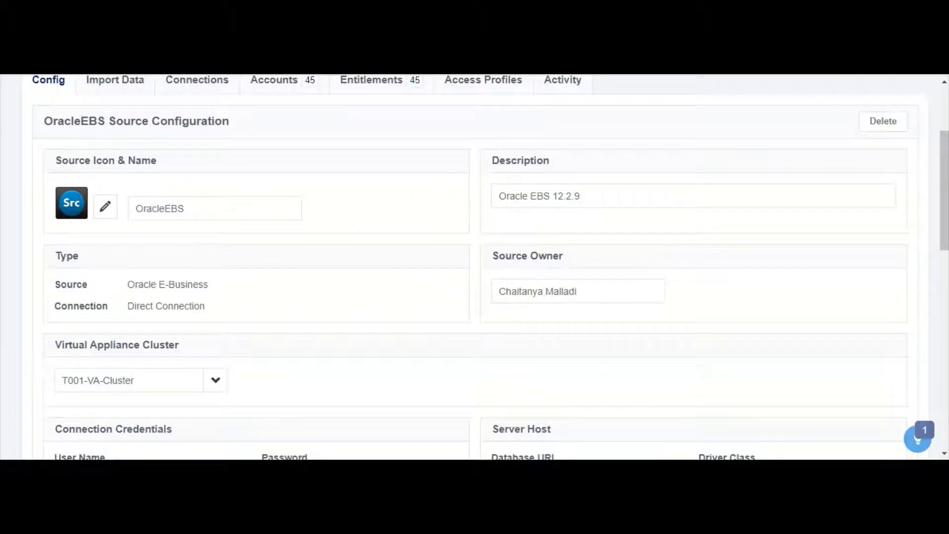
pyautogui.scroll(-2, 475, 267)
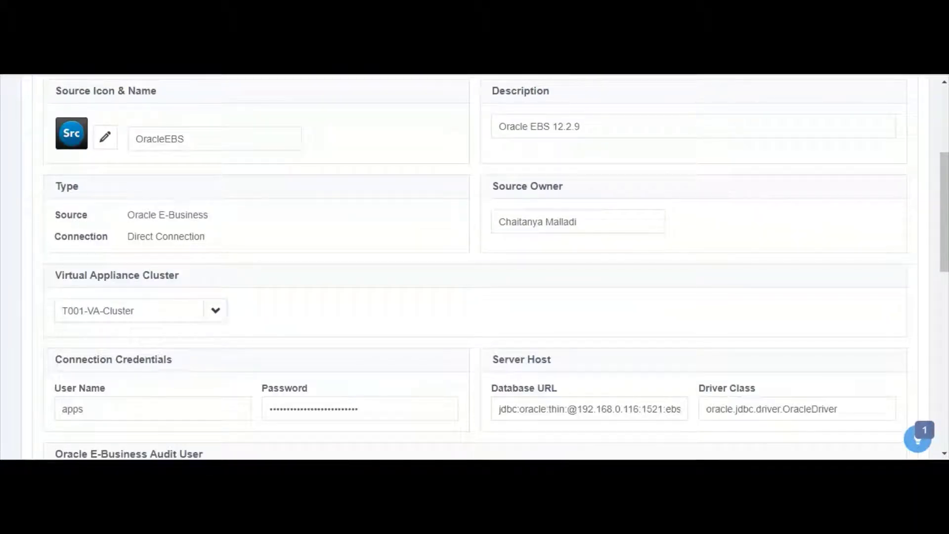
pyautogui.scroll(-4, 474, 268)
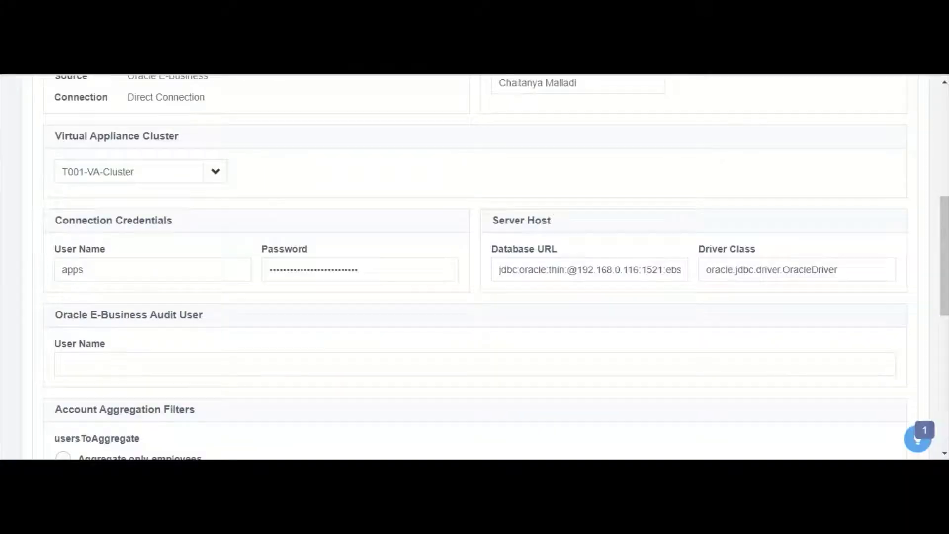
pyautogui.scroll(-6, 475, 267)
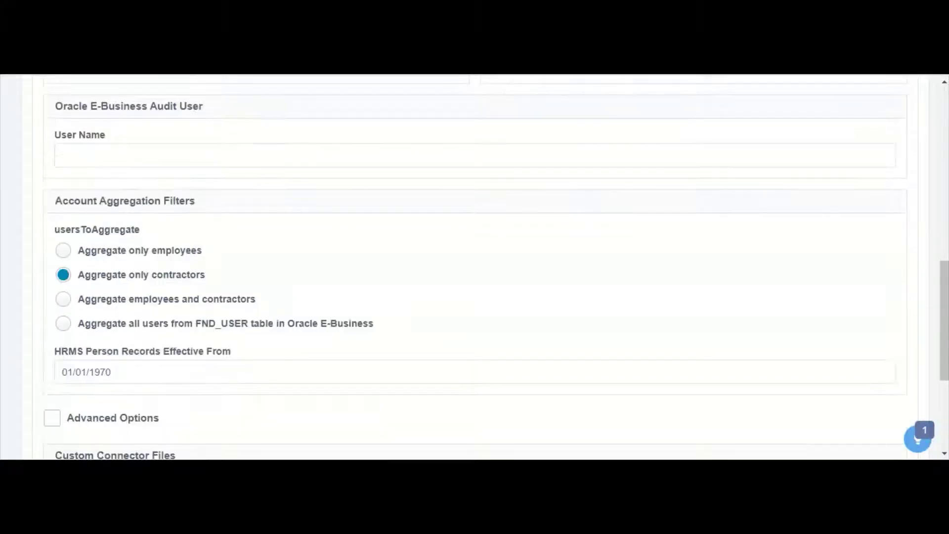
pyautogui.scroll(-4, 475, 267)
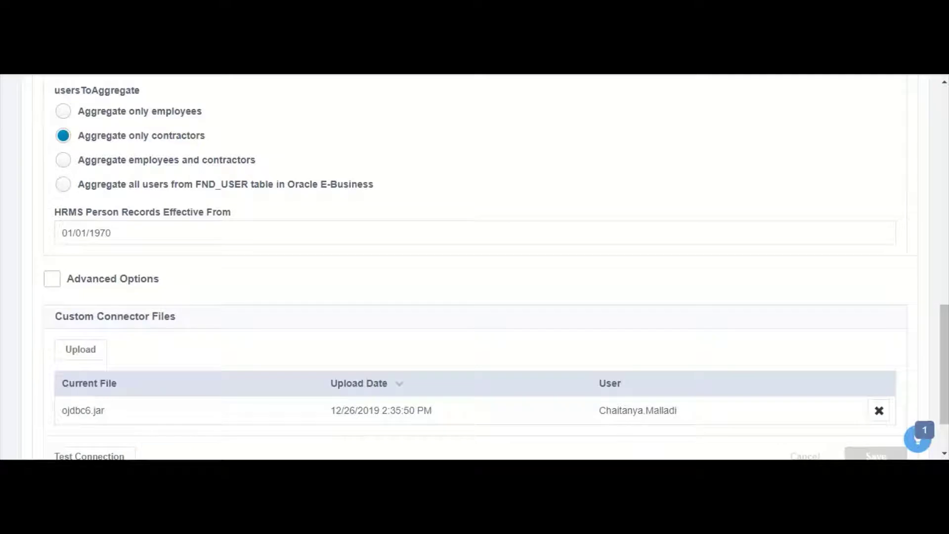
pyautogui.scroll(-2, 474, 266)
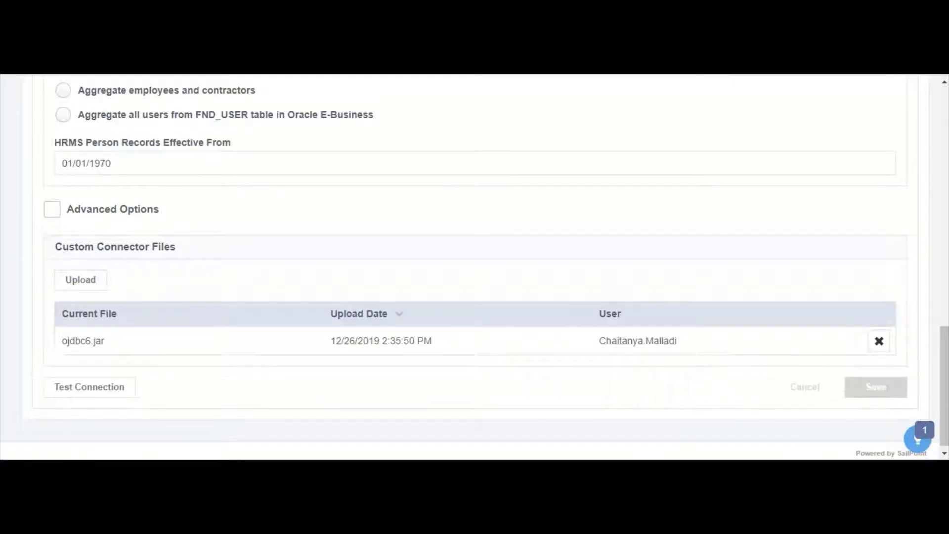
pyautogui.click(89, 386)
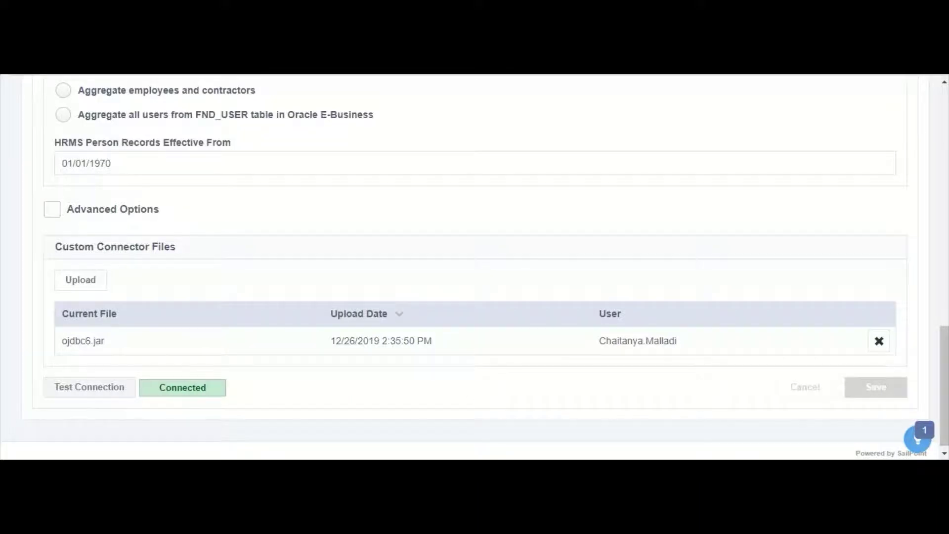
pyautogui.scroll(10, 474, 267)
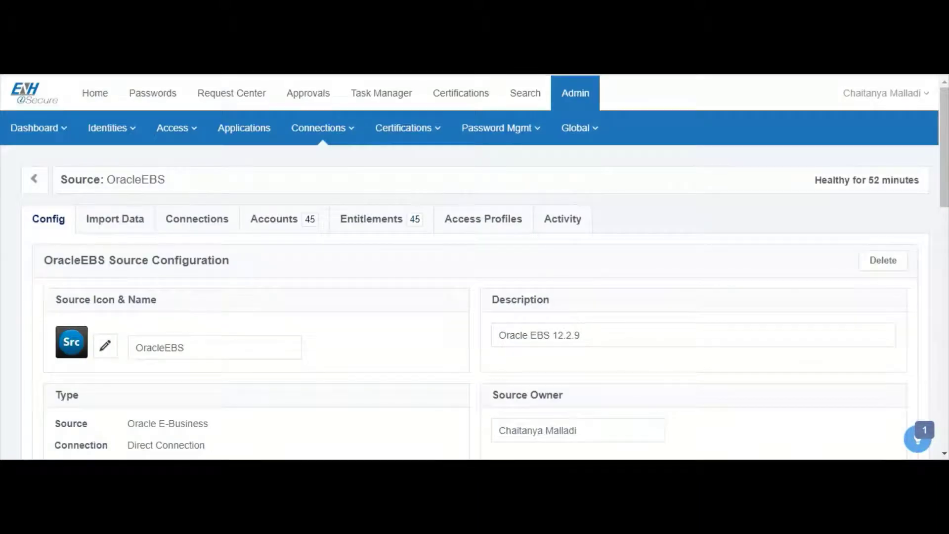
# Review the OracleEBS account schema attributes, then view its 45 aggregated user accounts
pyautogui.click(115, 218)
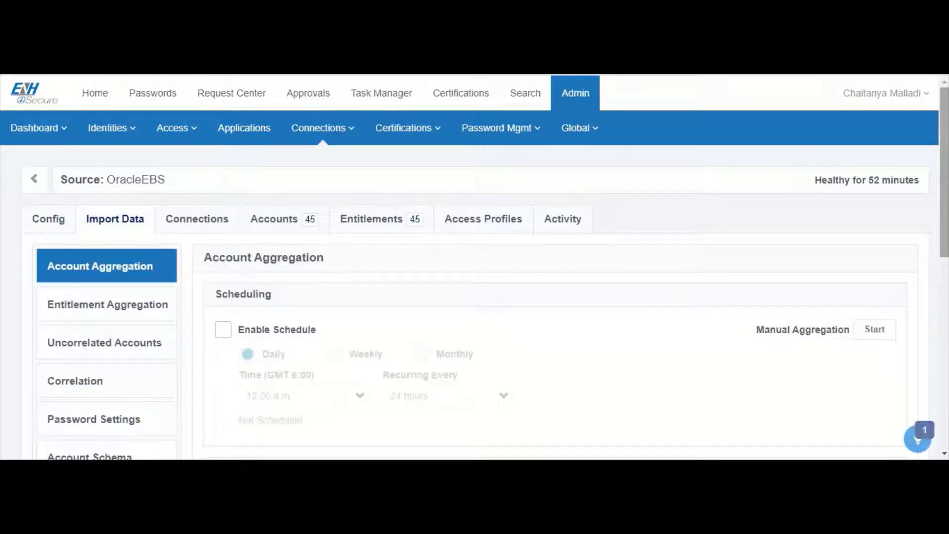
pyautogui.scroll(-1, 474, 266)
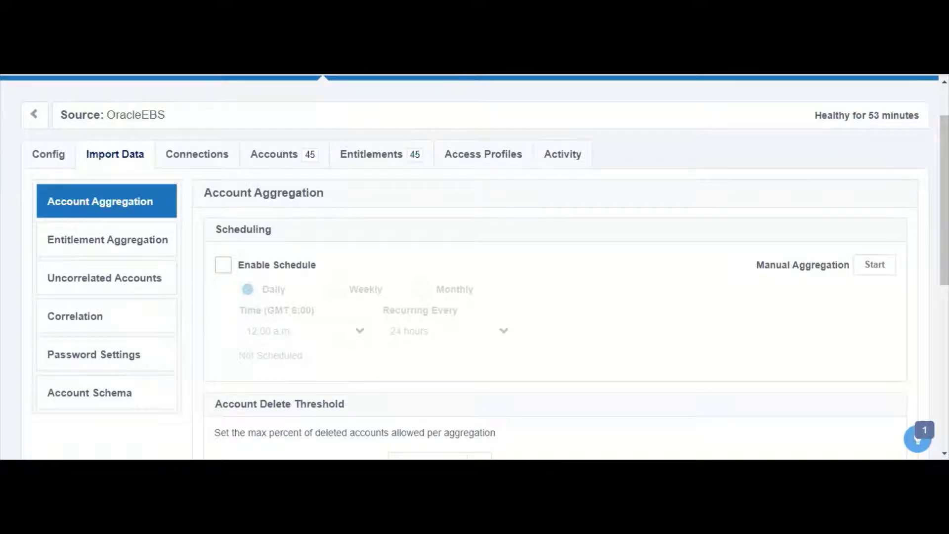
pyautogui.click(89, 393)
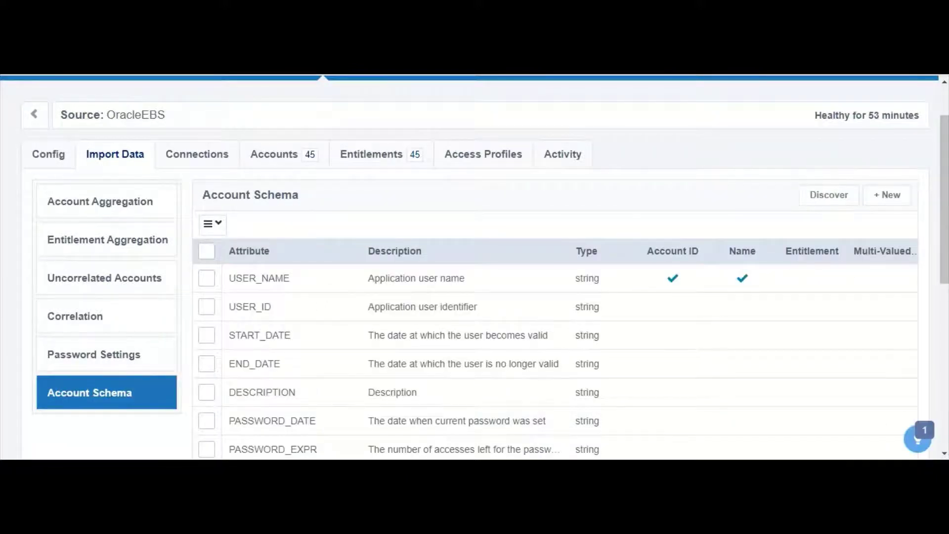
pyautogui.scroll(-4, 474, 267)
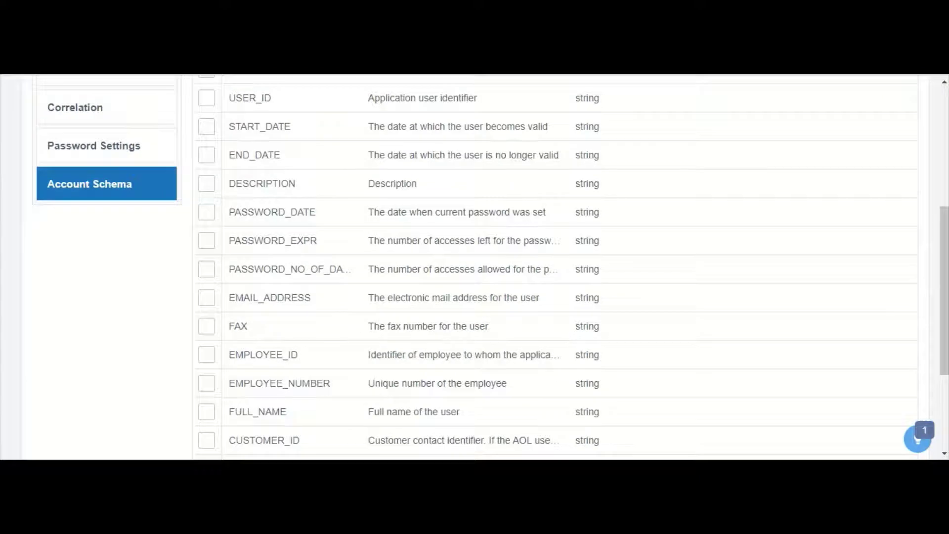
pyautogui.scroll(1, 475, 267)
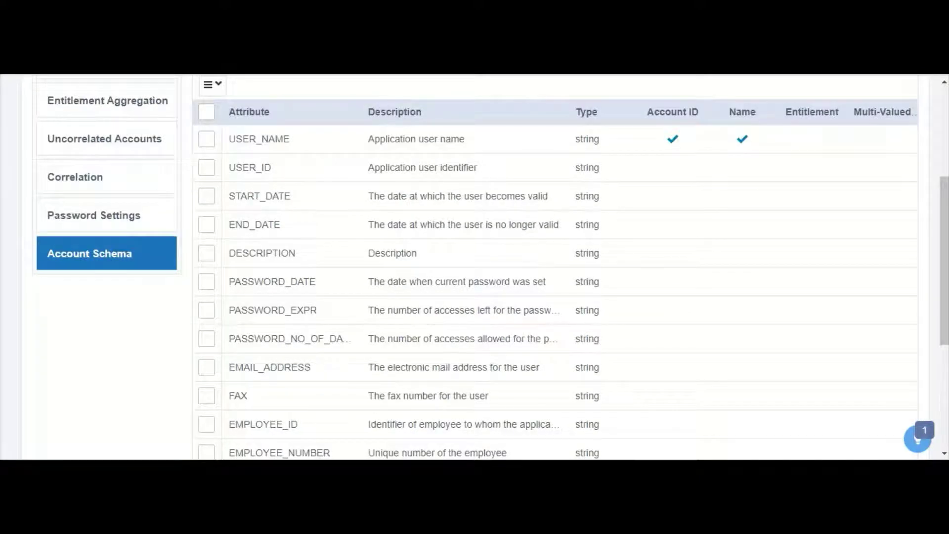
pyautogui.scroll(-4, 474, 267)
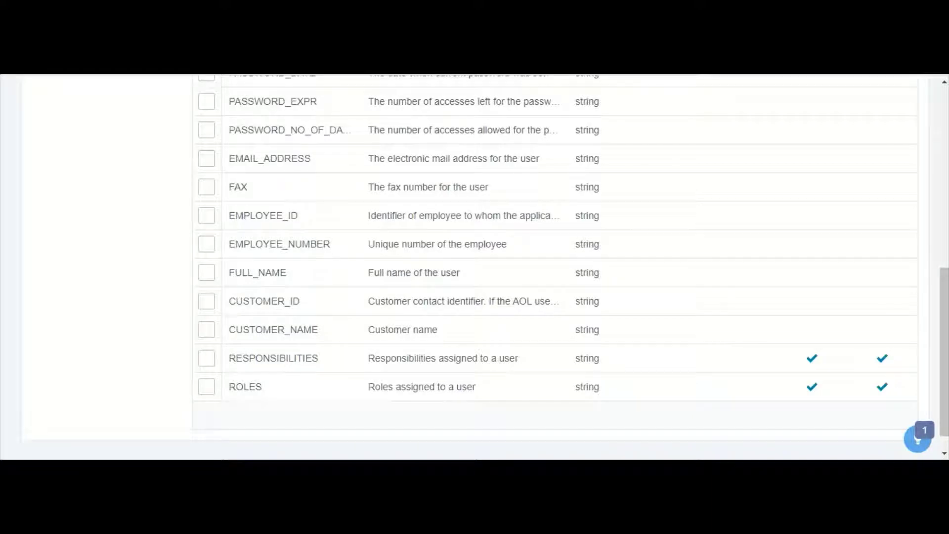
pyautogui.scroll(8, 474, 267)
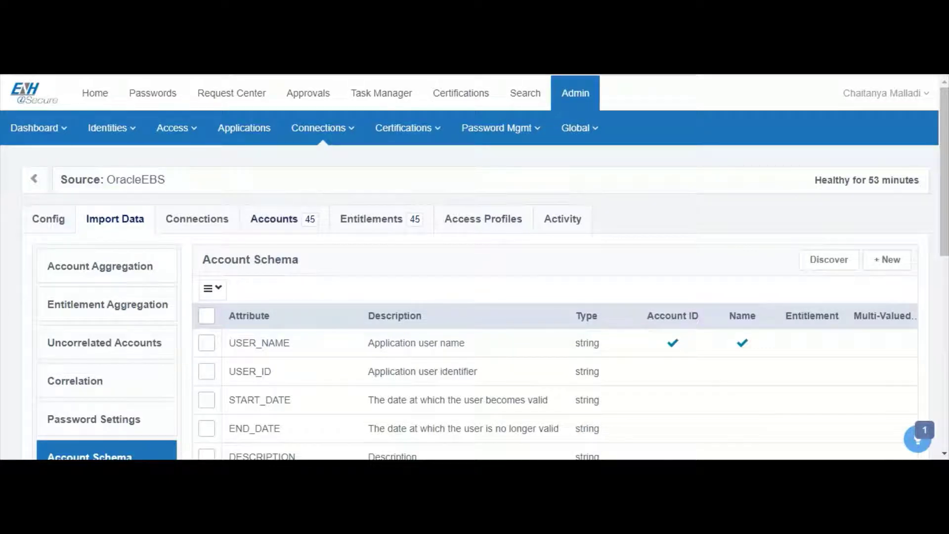
pyautogui.click(274, 219)
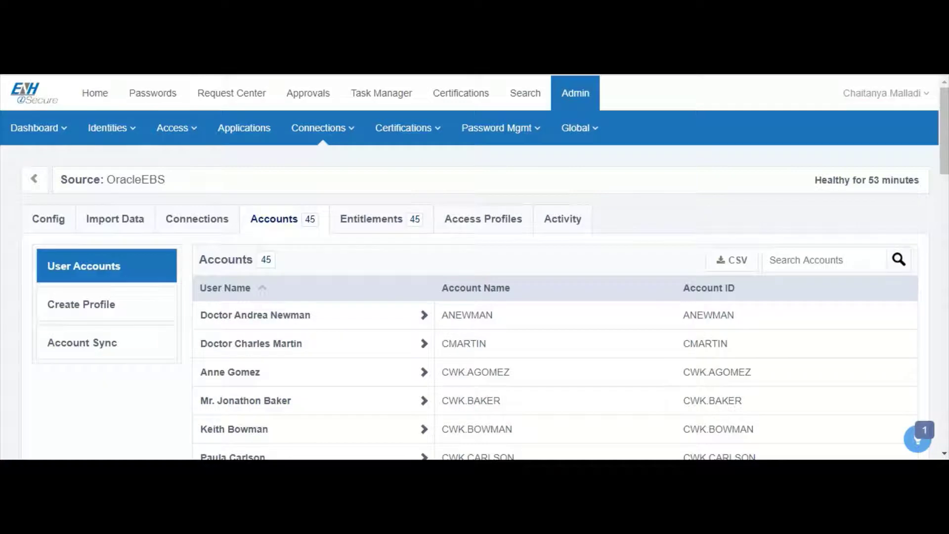
# Review OracleEBS Create Profile and Account Sync settings, then list its two access profiles
pyautogui.click(81, 303)
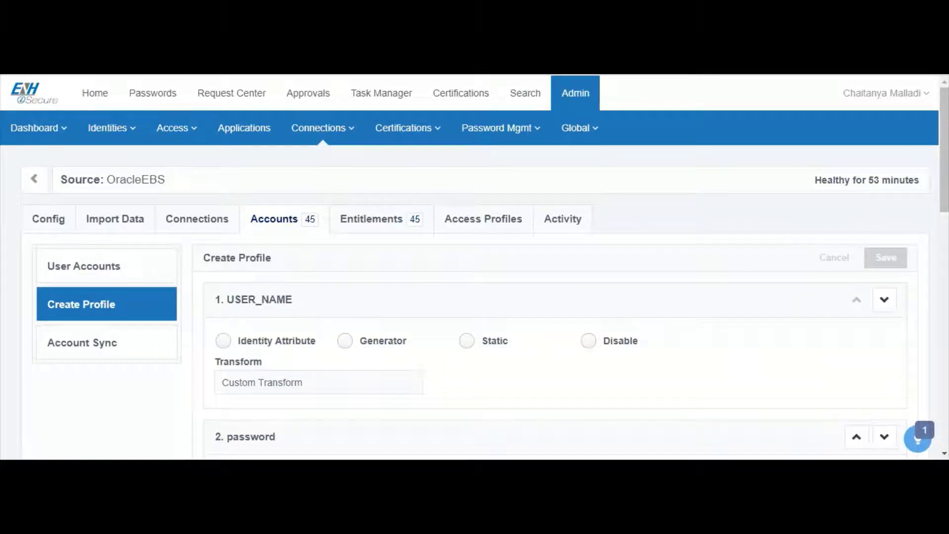
pyautogui.scroll(-4, 553, 297)
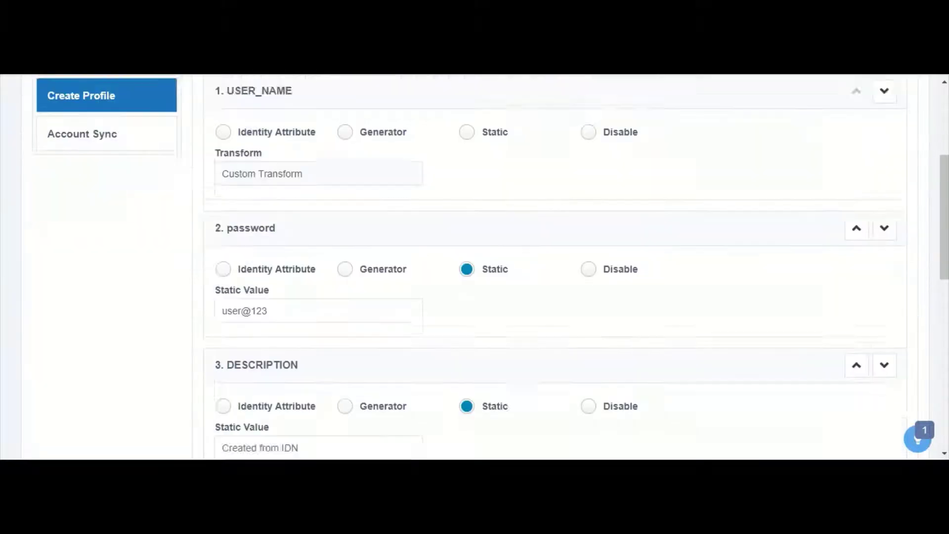
pyautogui.scroll(4, 554, 296)
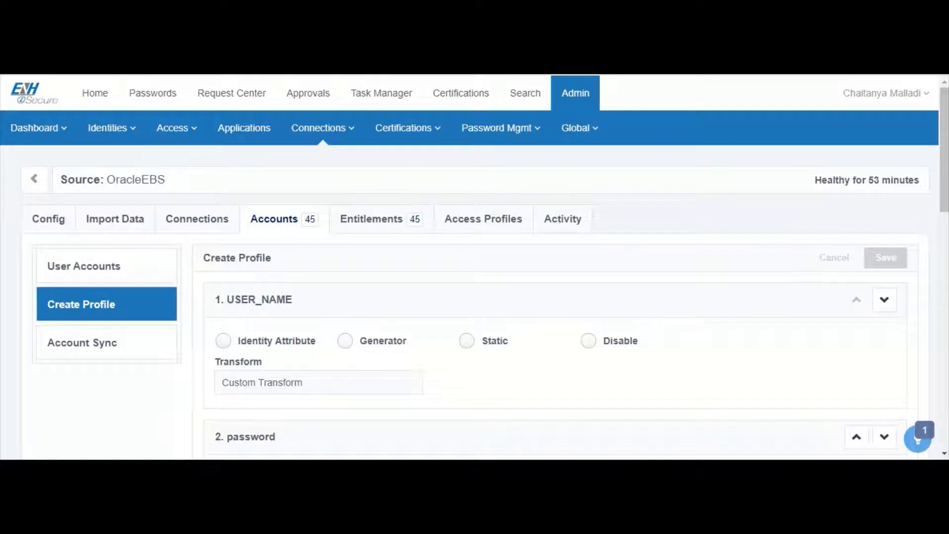
pyautogui.click(82, 342)
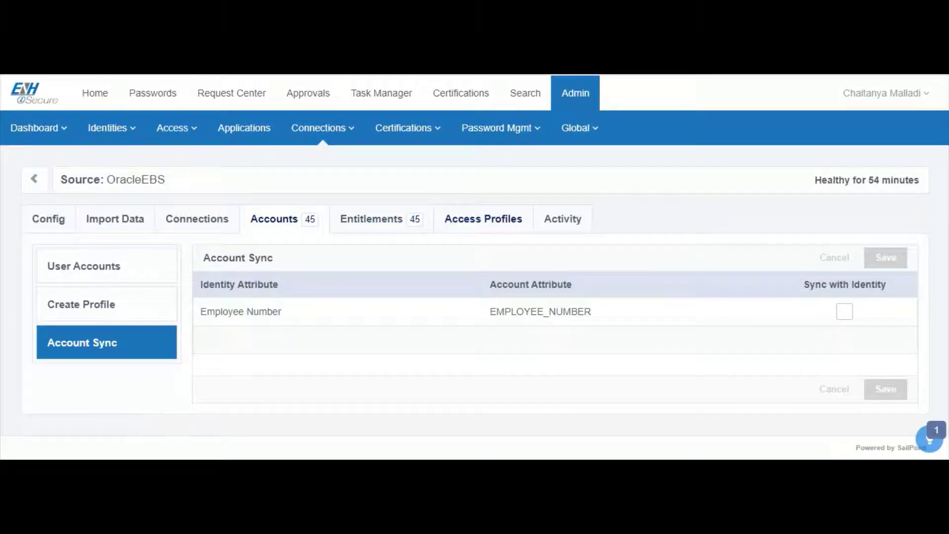
pyautogui.click(484, 219)
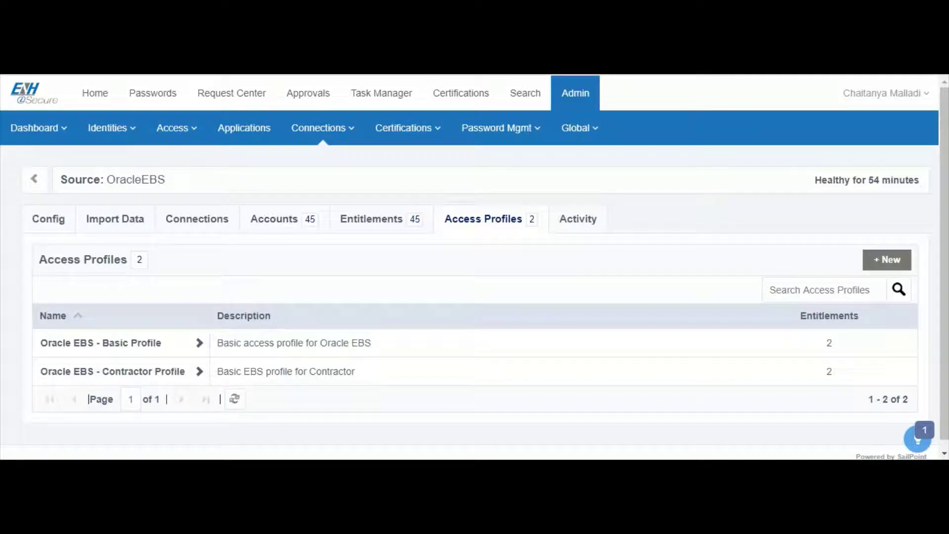
# Open the Oracle EBS - Contractor Profile access profile and review its two entitlements
pyautogui.click(173, 127)
pyautogui.click(191, 160)
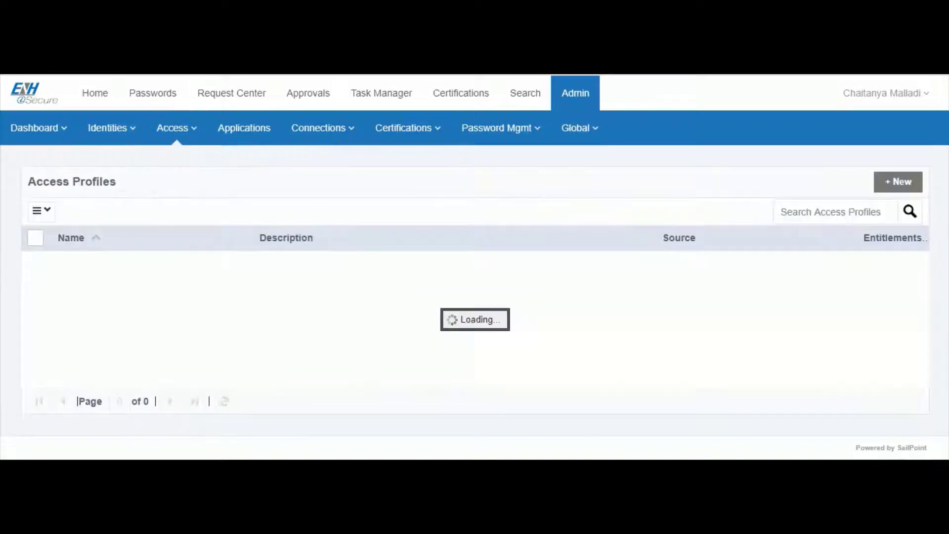
pyautogui.scroll(-7, 474, 267)
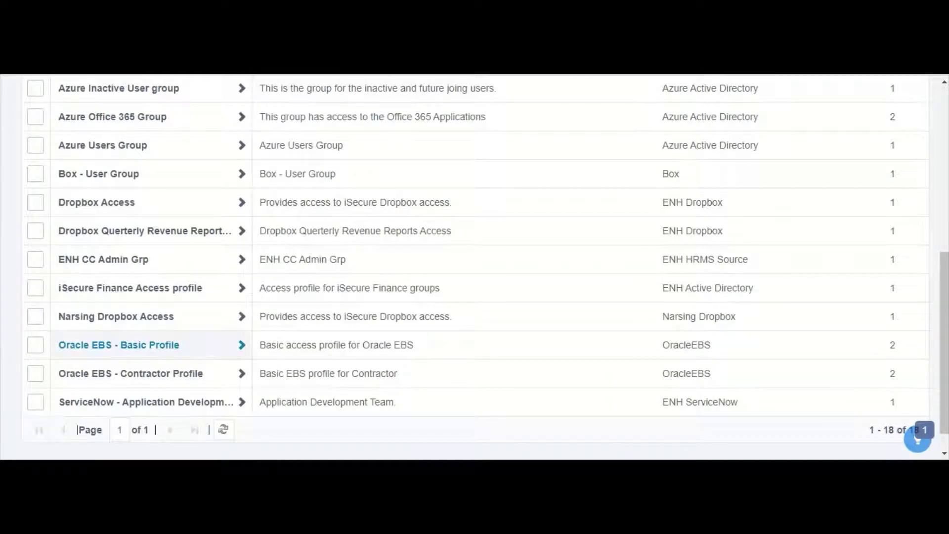
pyautogui.click(208, 378)
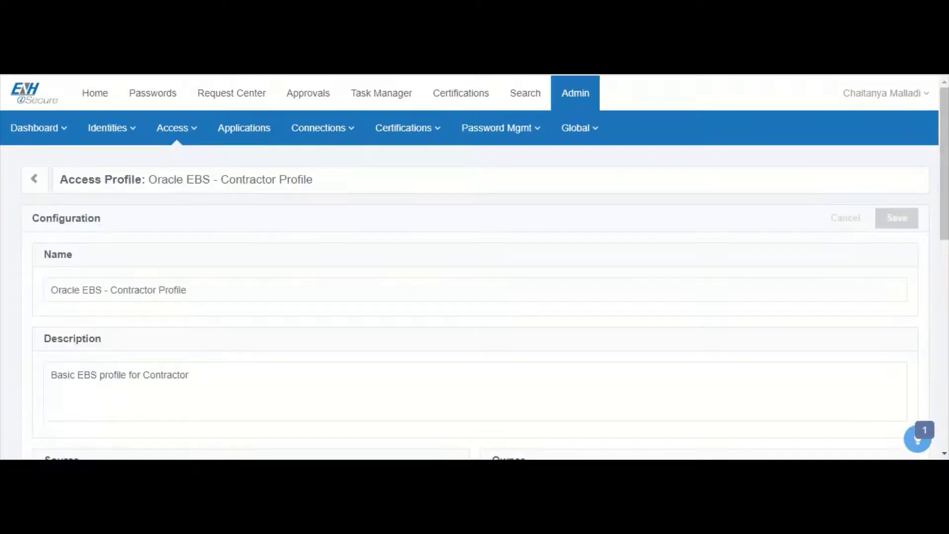
pyautogui.scroll(-10, 474, 296)
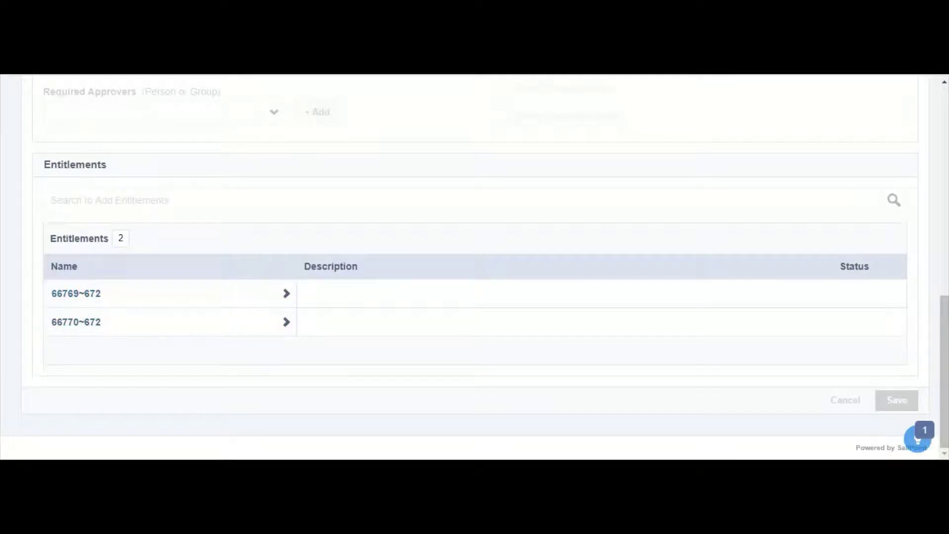
pyautogui.scroll(5, 475, 267)
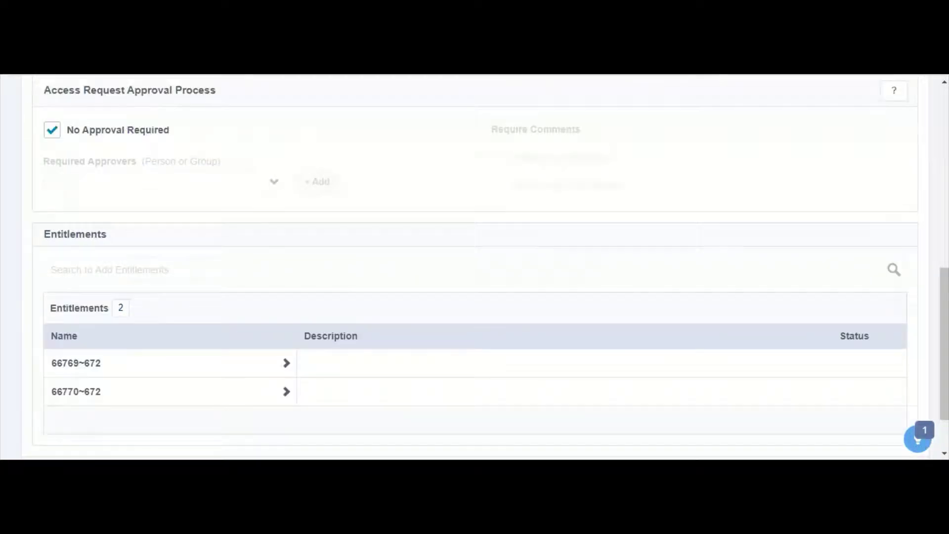
pyautogui.scroll(5, 475, 267)
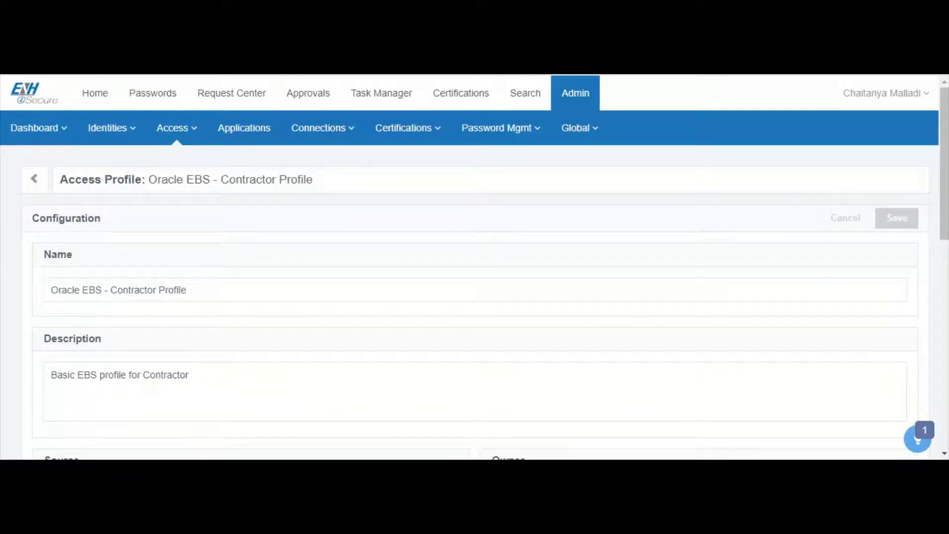
pyautogui.click(176, 127)
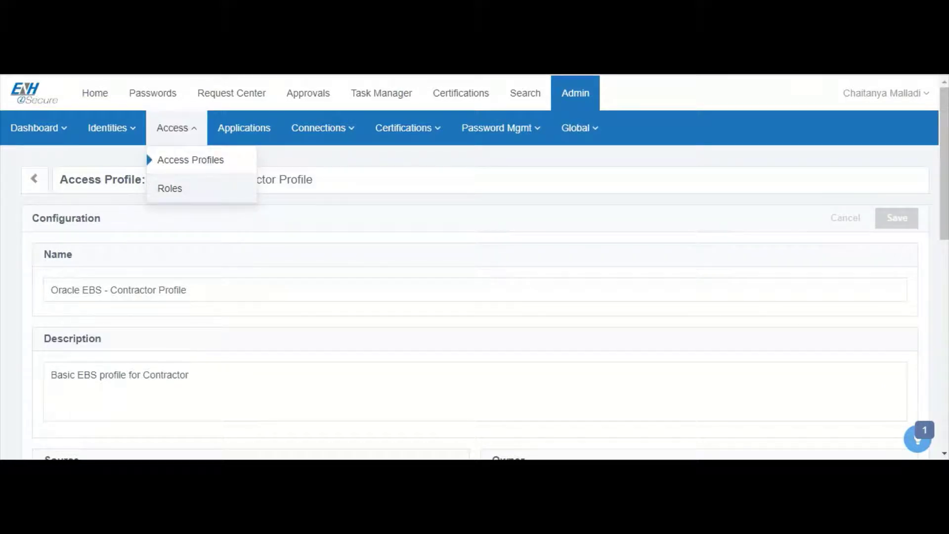
# Inspect Oracle EBS - Contractor Role: Dept Equals Contractor membership, granting the Contractor Profile
pyautogui.click(170, 189)
pyautogui.scroll(-5, 474, 247)
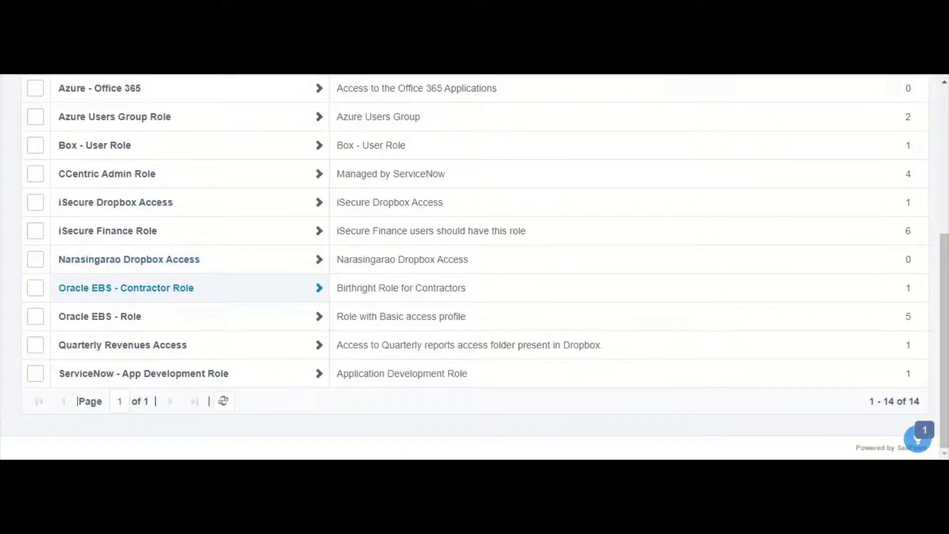
pyautogui.click(126, 288)
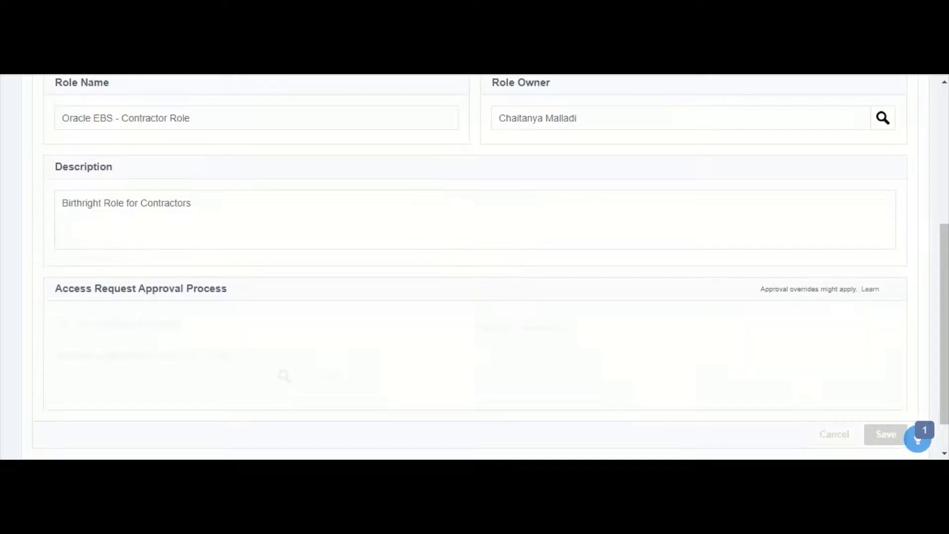
pyautogui.scroll(3, 475, 267)
pyautogui.scroll(2, 475, 267)
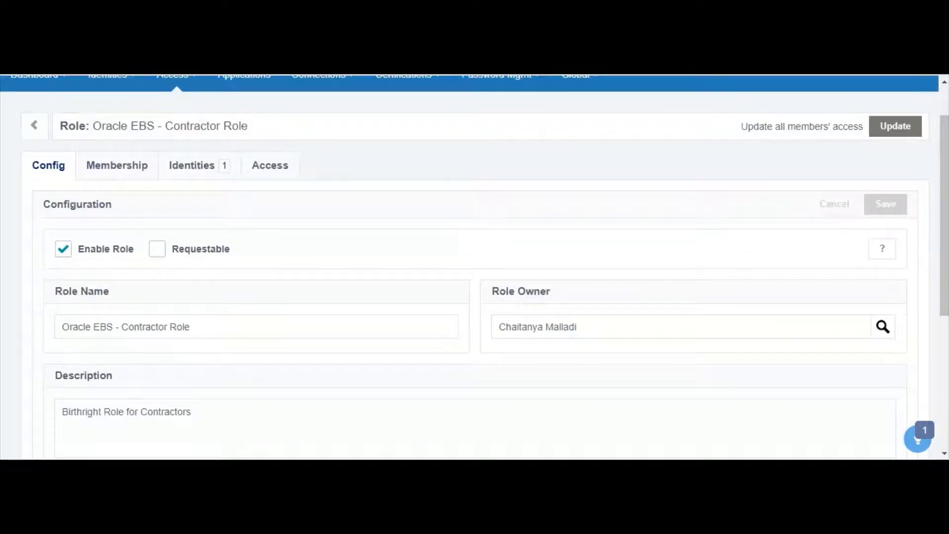
pyautogui.scroll(-6, 475, 267)
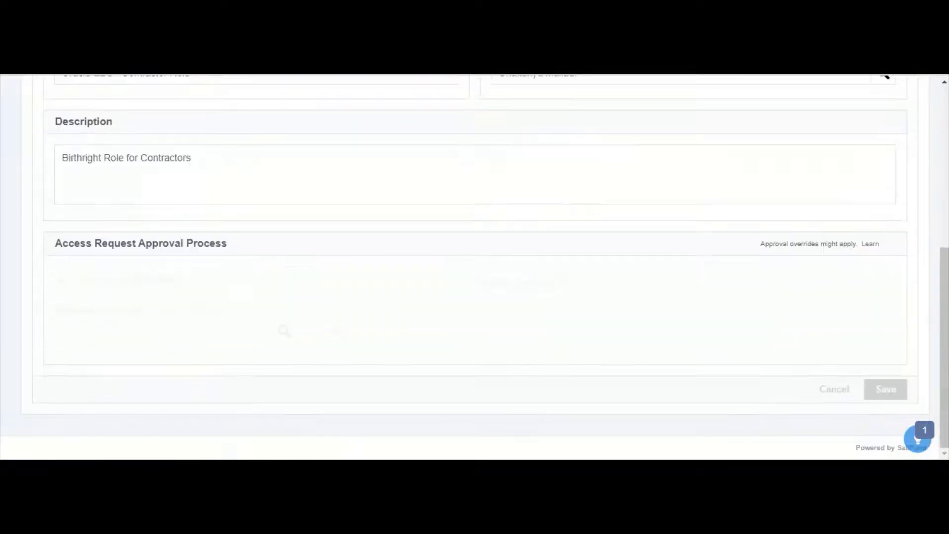
pyautogui.scroll(8, 475, 267)
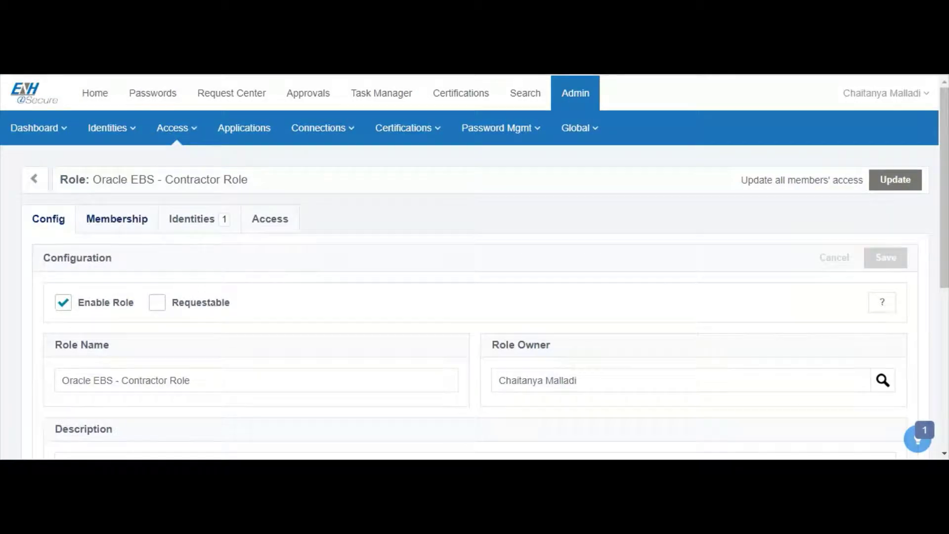
pyautogui.click(116, 219)
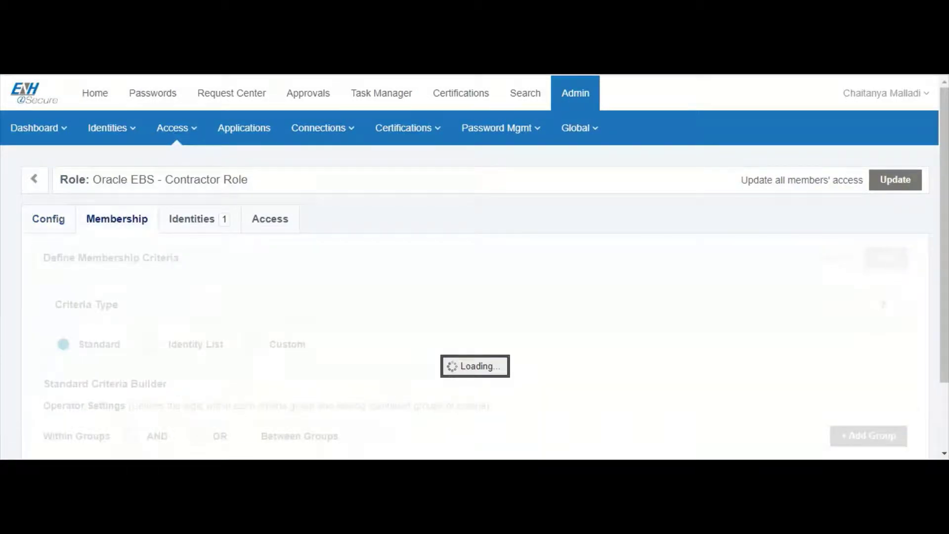
pyautogui.scroll(-3, 475, 267)
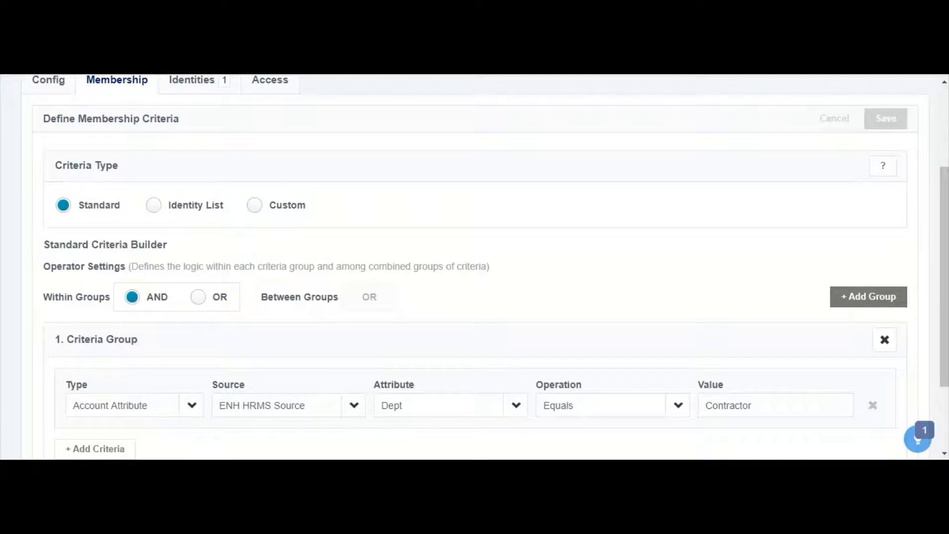
pyautogui.click(270, 79)
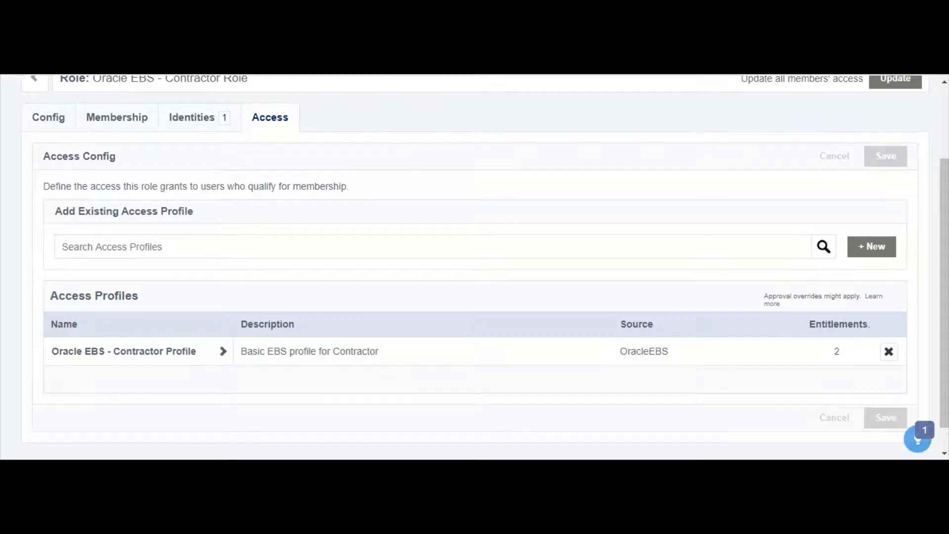
pyautogui.scroll(1, 474, 267)
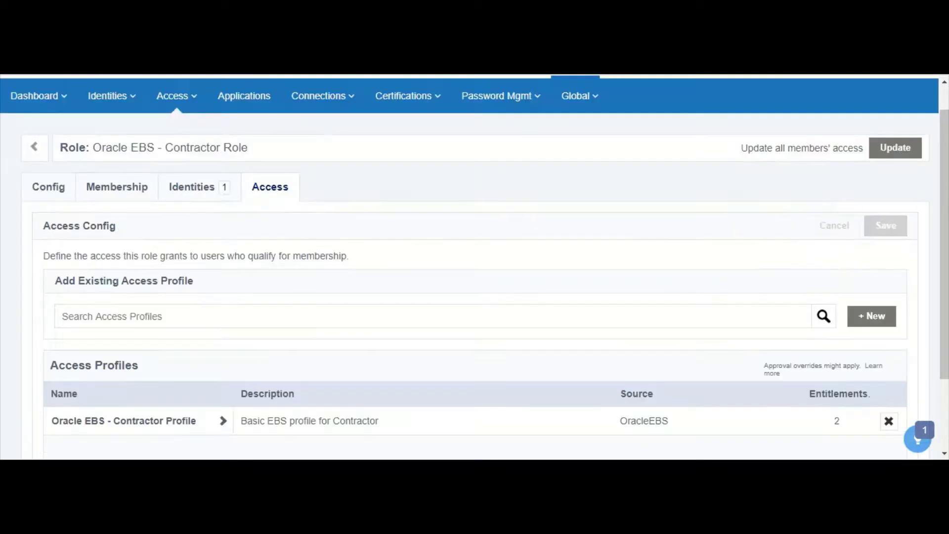
pyautogui.hotkey('alt', 'Tab')
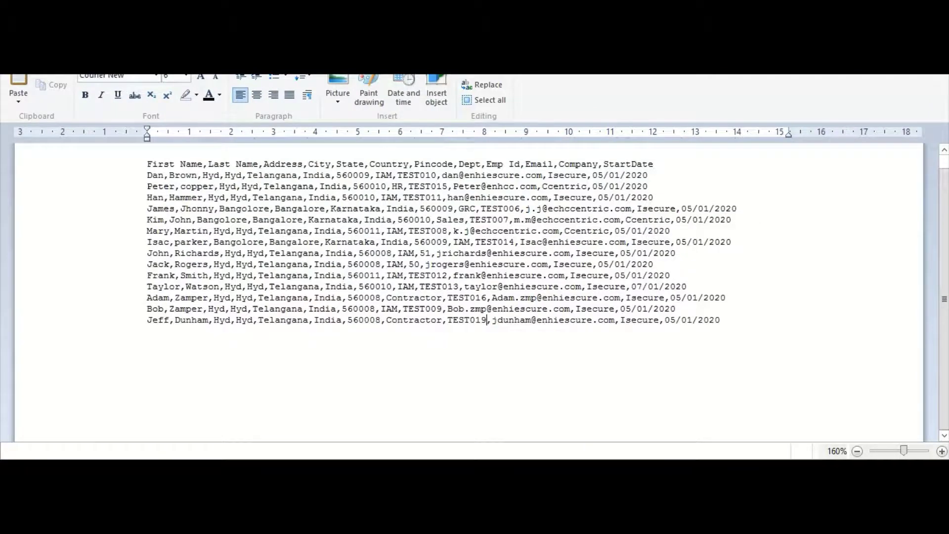
pyautogui.press('Home')
pyautogui.hotkey('ctrl', 'shift', 'Right')
pyautogui.hotkey('ctrl', 'shift', 'Right')
pyautogui.hotkey('ctrl', 'shift', 'Right')
pyautogui.hotkey('ctrl', 'shift', 'Right')
pyautogui.hotkey('ctrl', 'shift', 'Right')
pyautogui.hotkey('ctrl', 'shift', 'Right')
pyautogui.hotkey('ctrl', 'shift', 'Right')
pyautogui.hotkey('ctrl', 'shift', 'Right')
pyautogui.hotkey('ctrl', 'shift', 'Right')
pyautogui.hotkey('ctrl', 'shift', 'Right')
pyautogui.hotkey('ctrl', 'shift', 'Right')
pyautogui.hotkey('ctrl', 'shift', 'Right')
pyautogui.hotkey('ctrl', 'shift', 'Right')
pyautogui.hotkey('ctrl', 'shift', 'Right')
pyautogui.hotkey('ctrl', 'shift', 'Right')
pyautogui.hotkey('ctrl', 'shift', 'Right')
pyautogui.hotkey('ctrl', 'shift', 'Right')
pyautogui.hotkey('ctrl', 'shift', 'Right')
pyautogui.press('Home')
pyautogui.hotkey('shift', 'End')
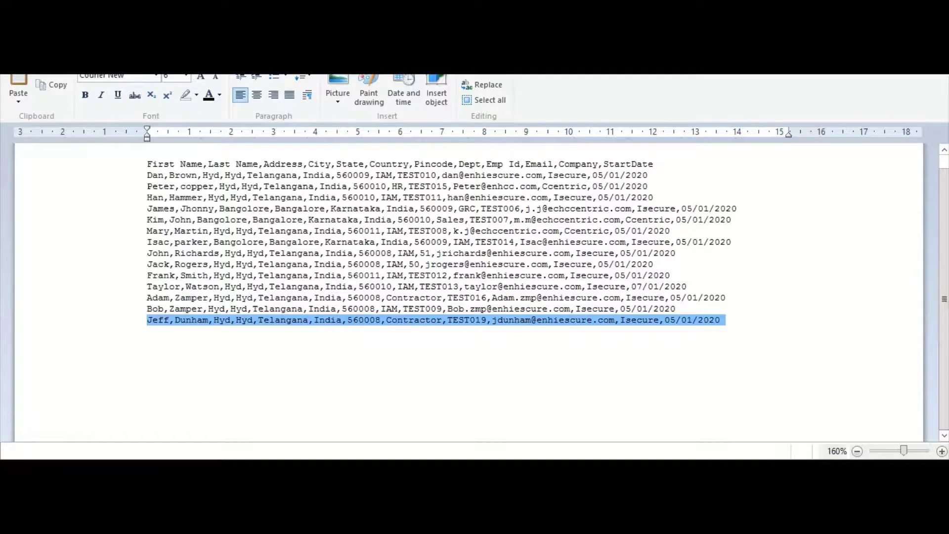
pyautogui.doubleClick(413, 319)
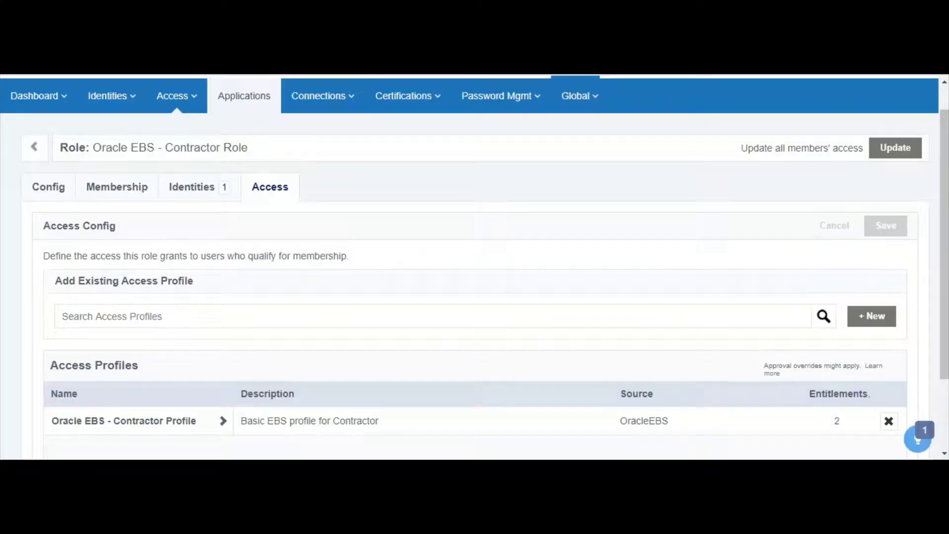
# Go to the ENH HRMS Source's Import Data options
pyautogui.click(310, 126)
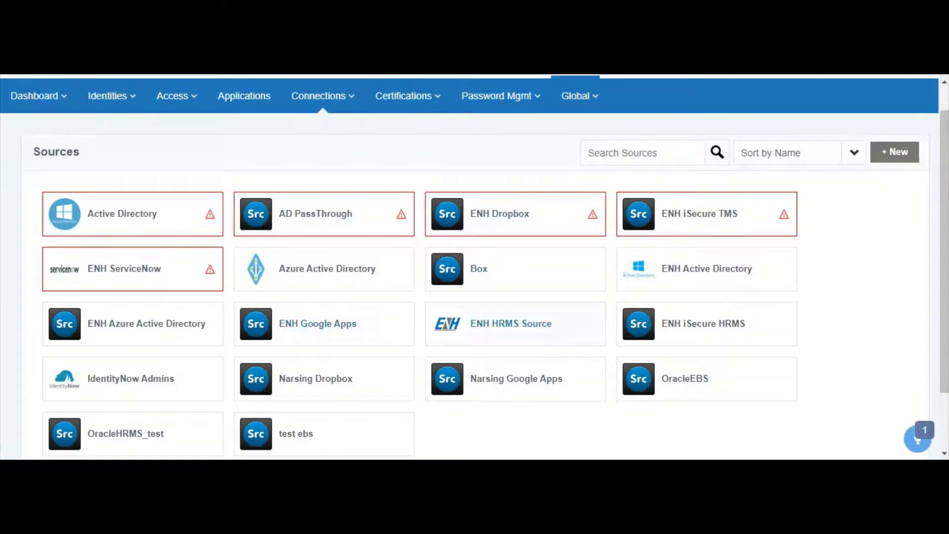
pyautogui.click(511, 323)
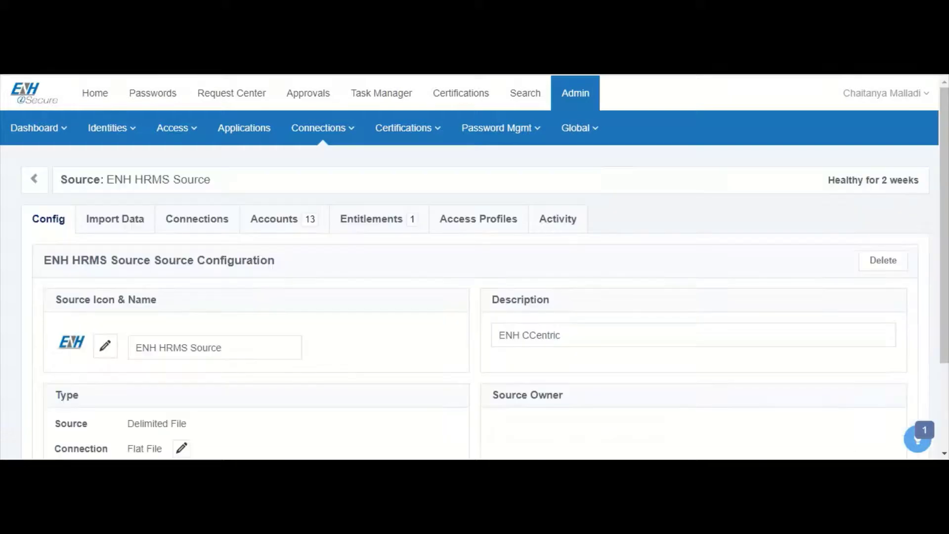
pyautogui.click(115, 218)
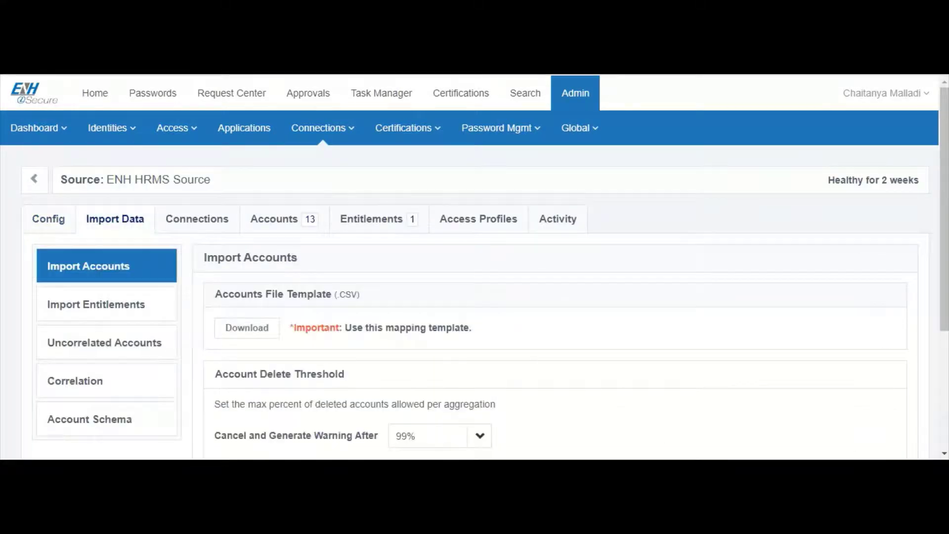
pyautogui.scroll(-3, 246, 390)
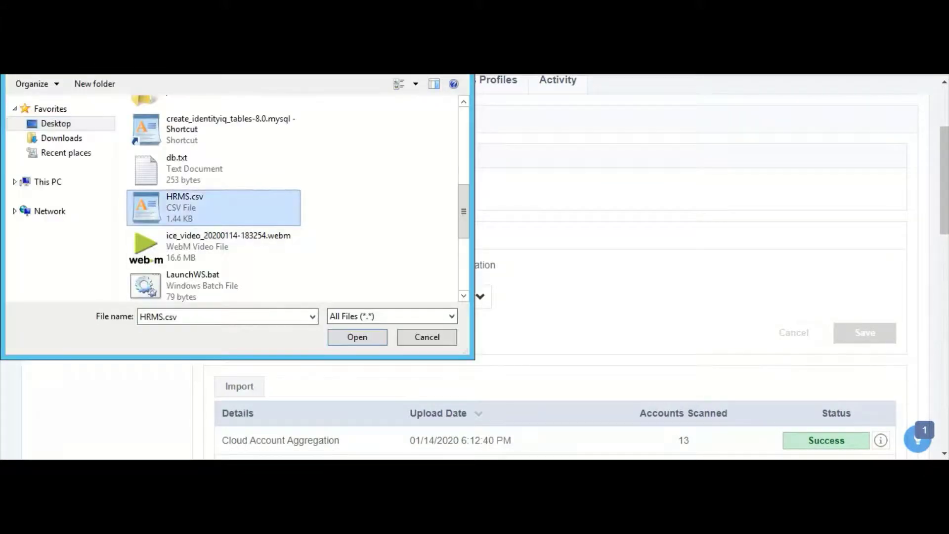
# Import HRMS.csv and confirm the aggregation succeeded, scanning 14 accounts with 13 unchanged
pyautogui.press('Return')
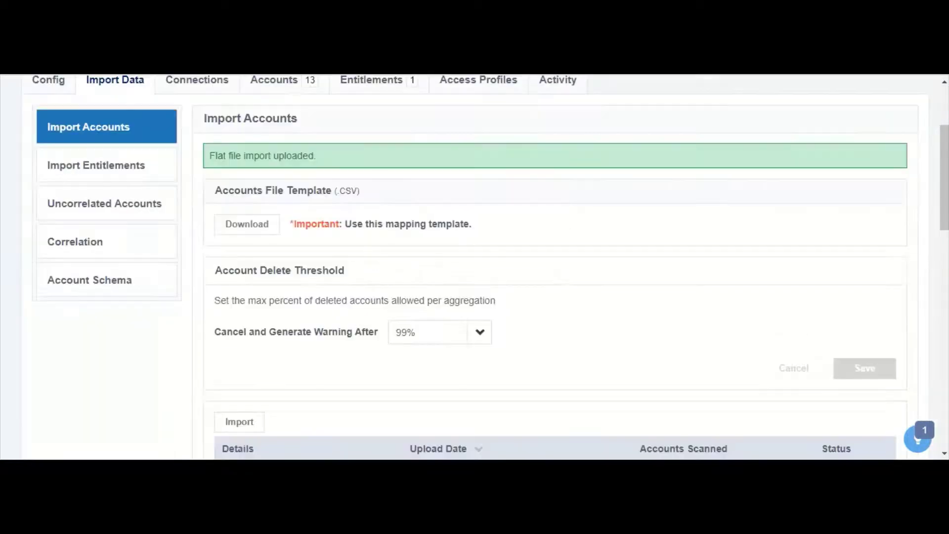
pyautogui.scroll(-4, 554, 267)
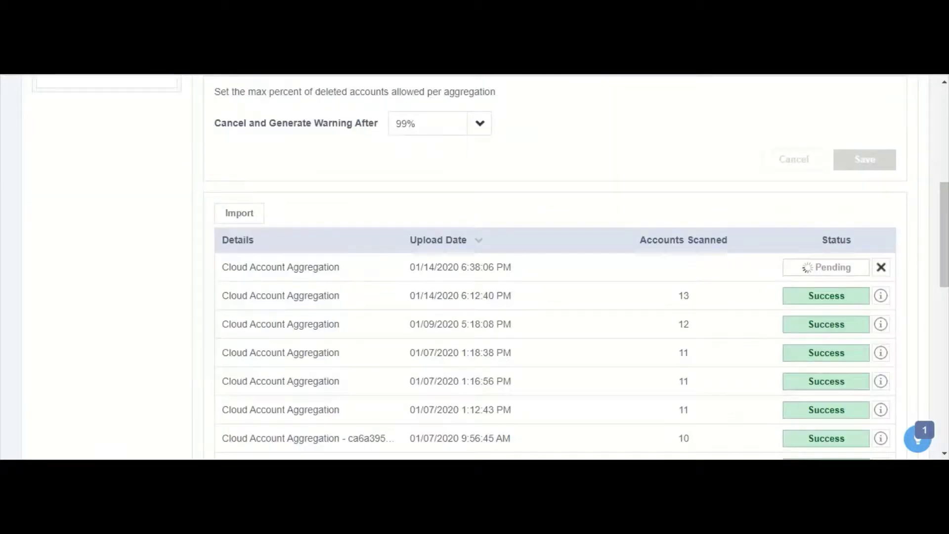
pyautogui.scroll(-1, 553, 267)
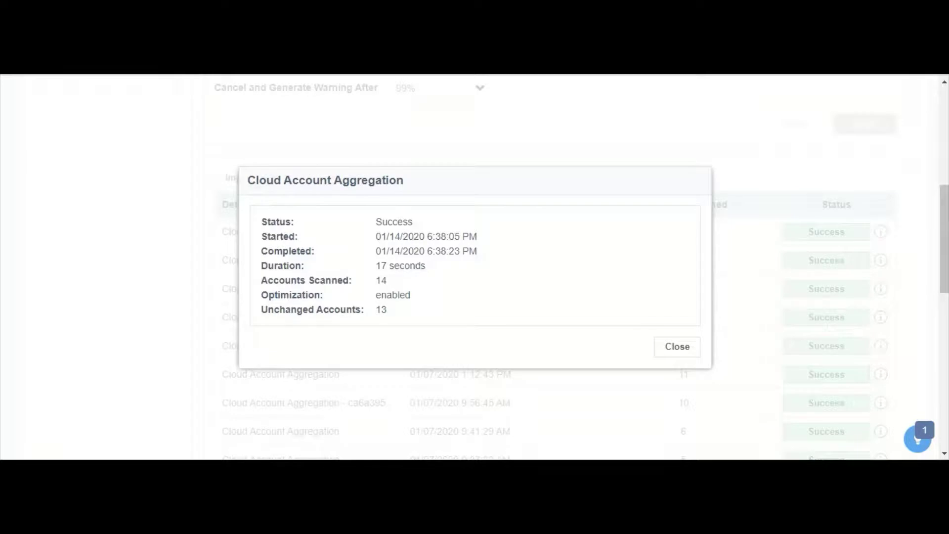
pyautogui.press('Escape')
pyautogui.scroll(7, 475, 267)
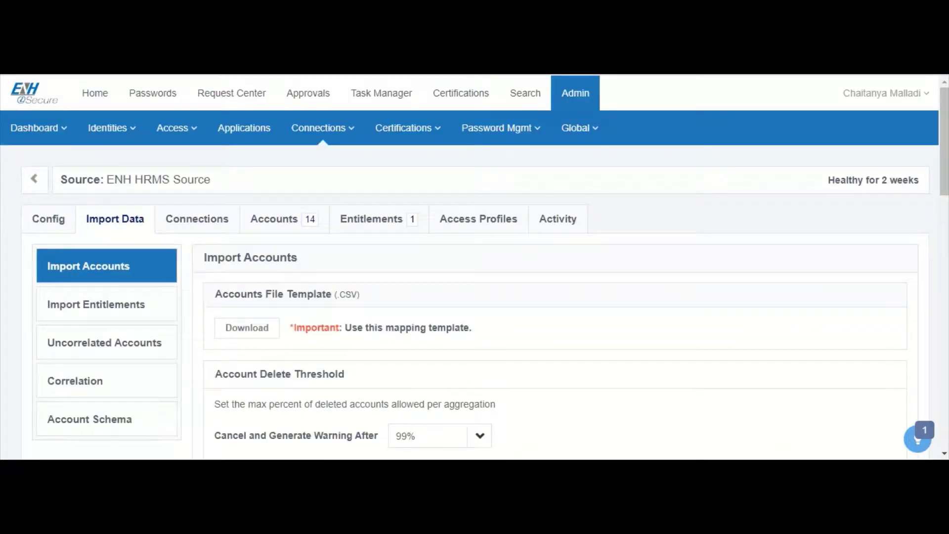
# Open the new contractor's identity, confirm Department Contractor, and check its roles and activity
pyautogui.click(274, 218)
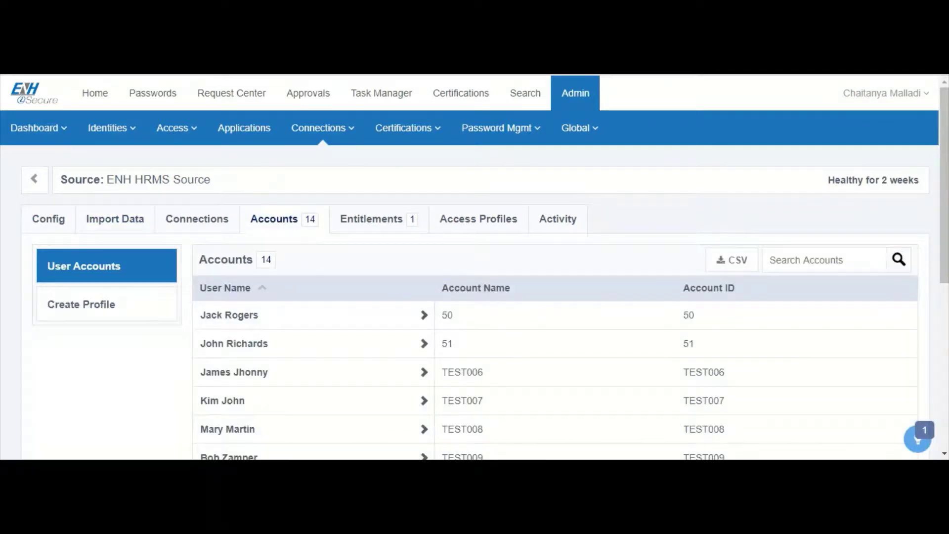
pyautogui.scroll(-5, 475, 266)
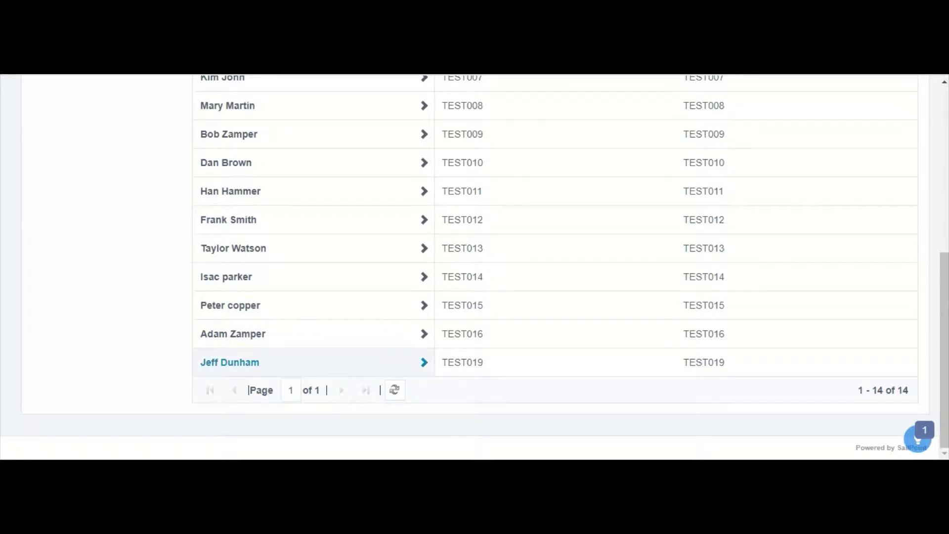
pyautogui.click(231, 362)
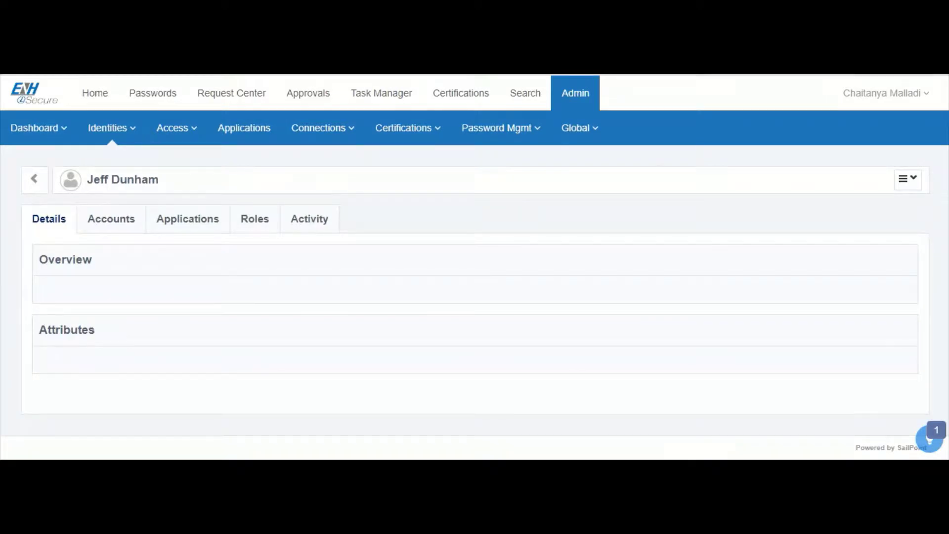
pyautogui.scroll(-4, 475, 267)
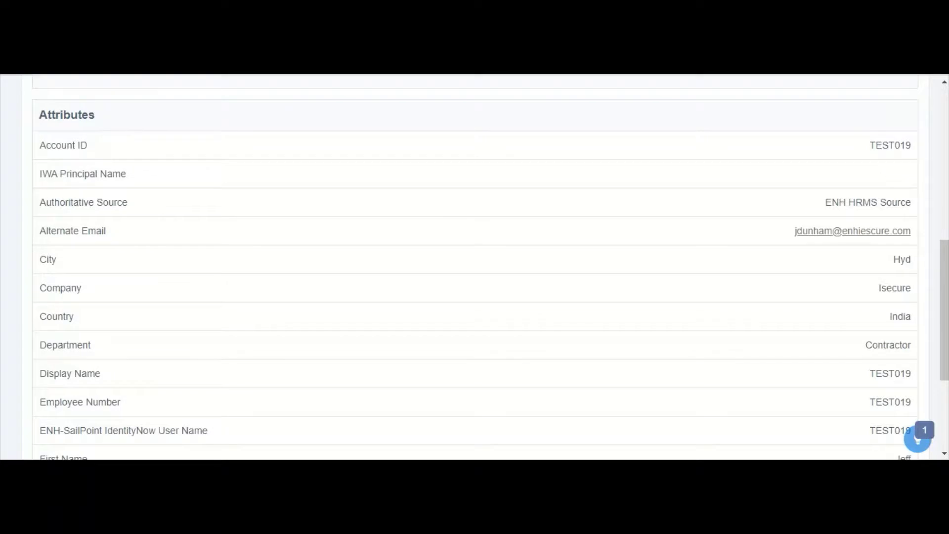
pyautogui.doubleClick(887, 344)
pyautogui.scroll(10, 474, 266)
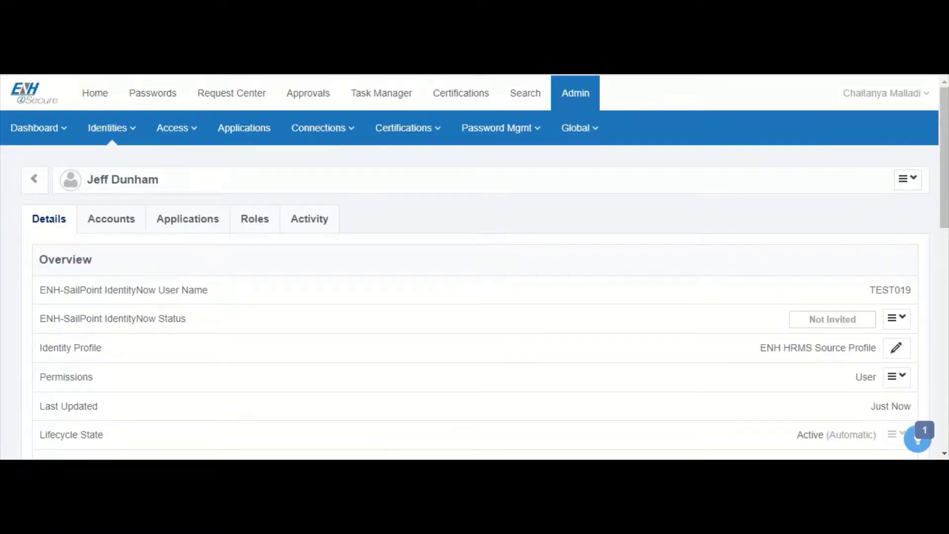
pyautogui.click(254, 219)
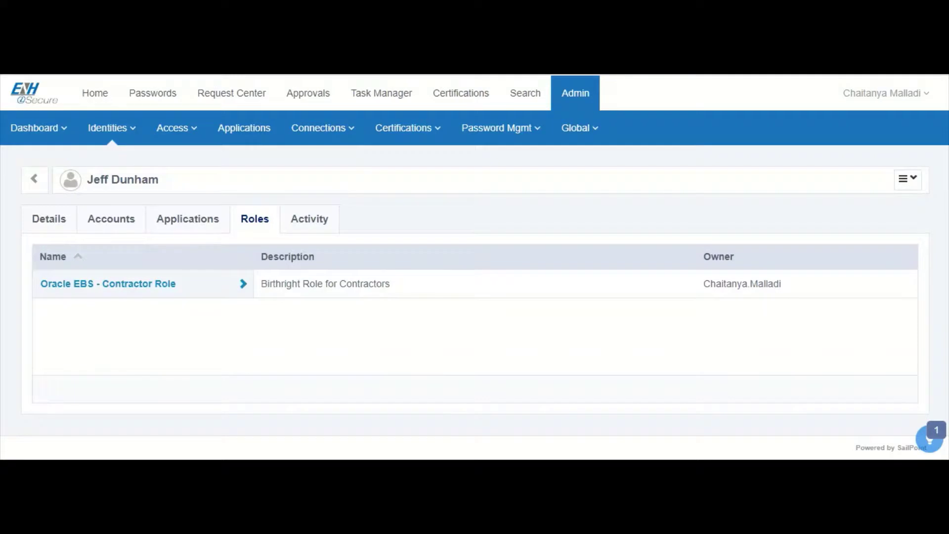
pyautogui.click(308, 219)
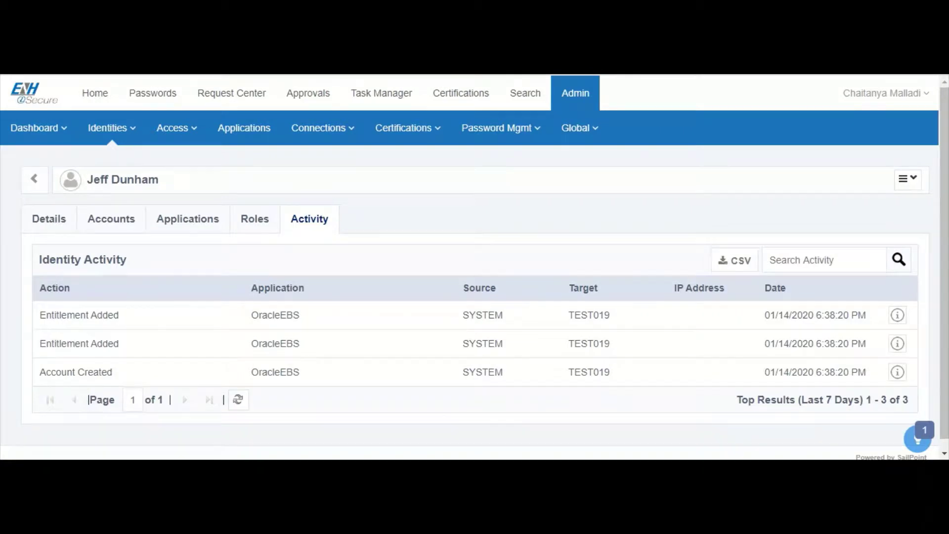
# Open the contractor's OracleEBS account, reviewing DESCRIPTION 'Created from IDN', END_DATE 2021/01/01, and entitlements
pyautogui.click(112, 218)
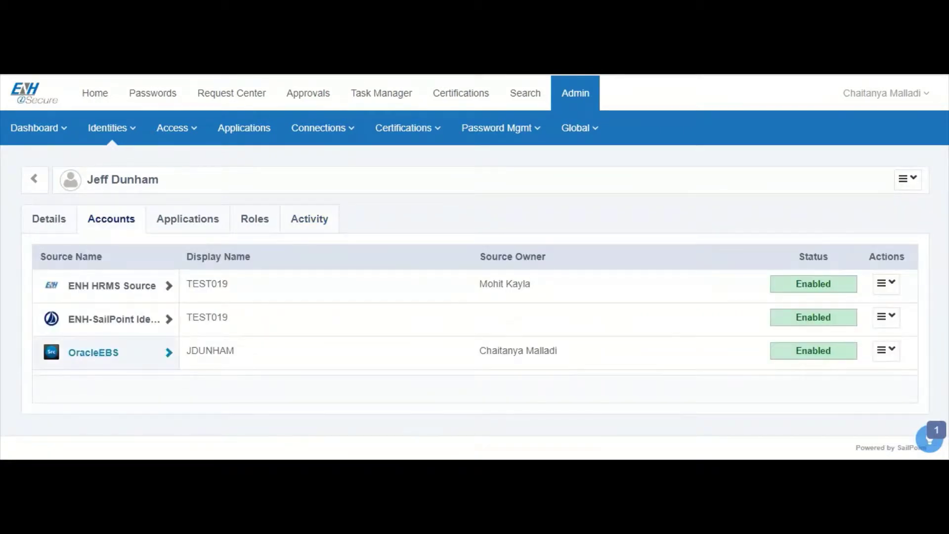
pyautogui.click(93, 352)
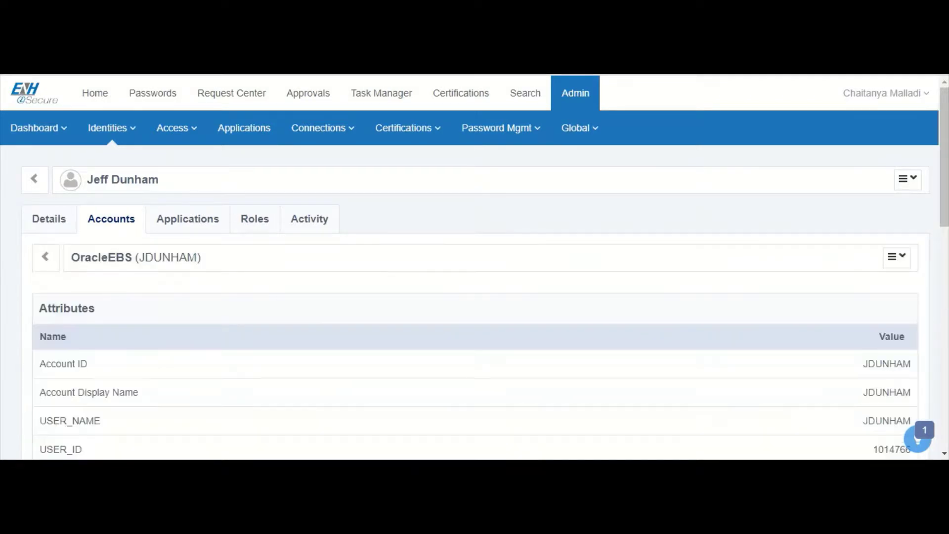
pyautogui.scroll(-3, 474, 267)
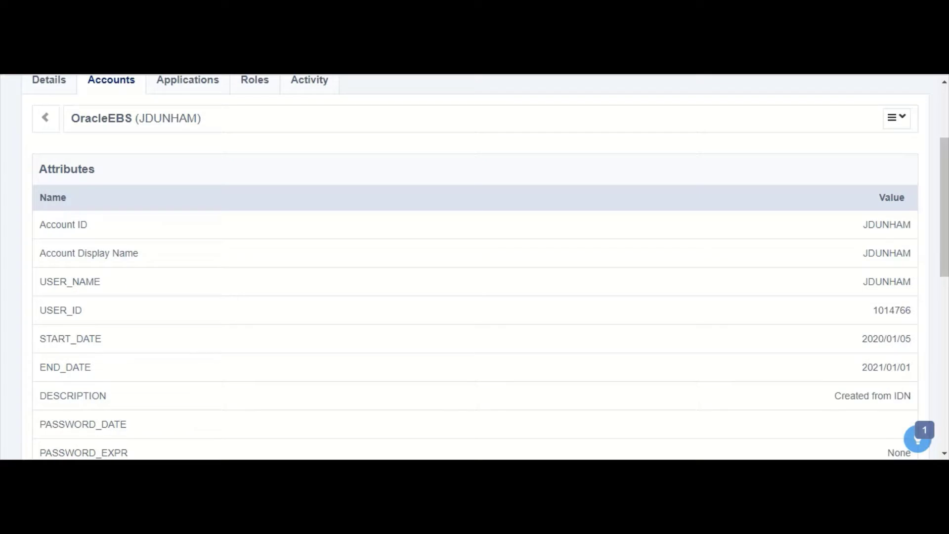
pyautogui.scroll(-2, 474, 267)
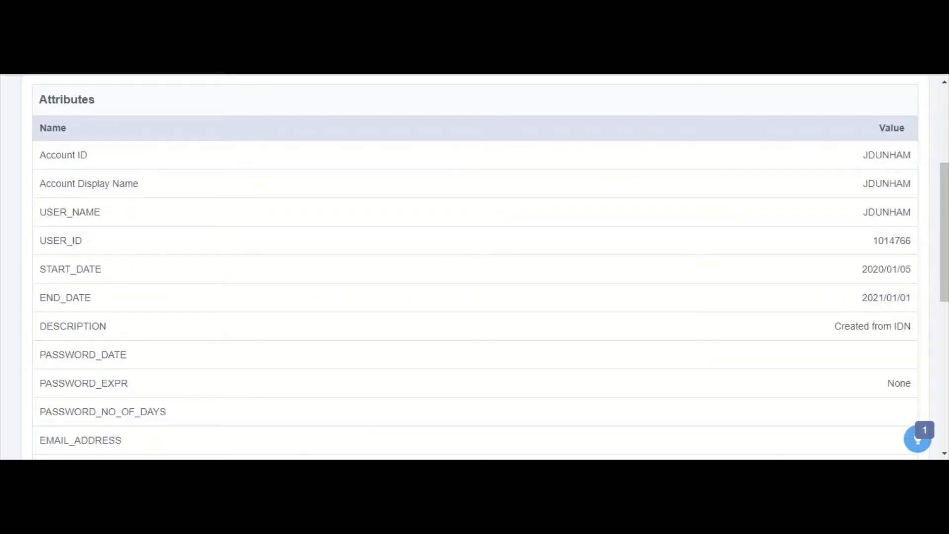
pyautogui.scroll(-3, 474, 268)
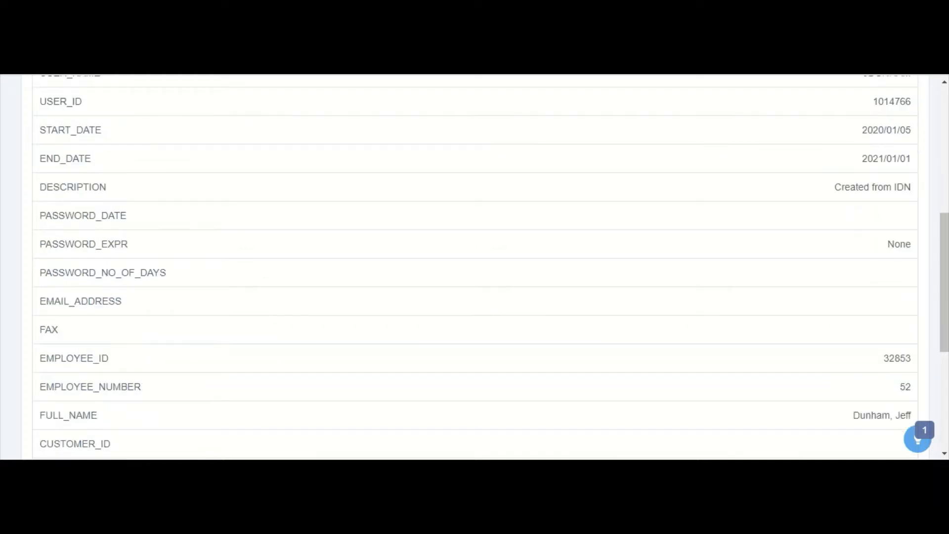
pyautogui.scroll(-2, 474, 267)
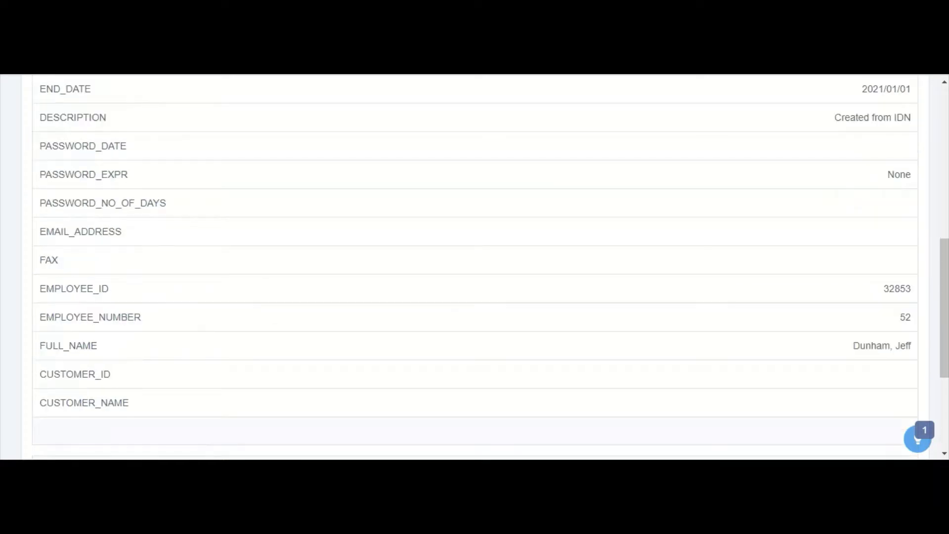
pyautogui.scroll(-5, 474, 267)
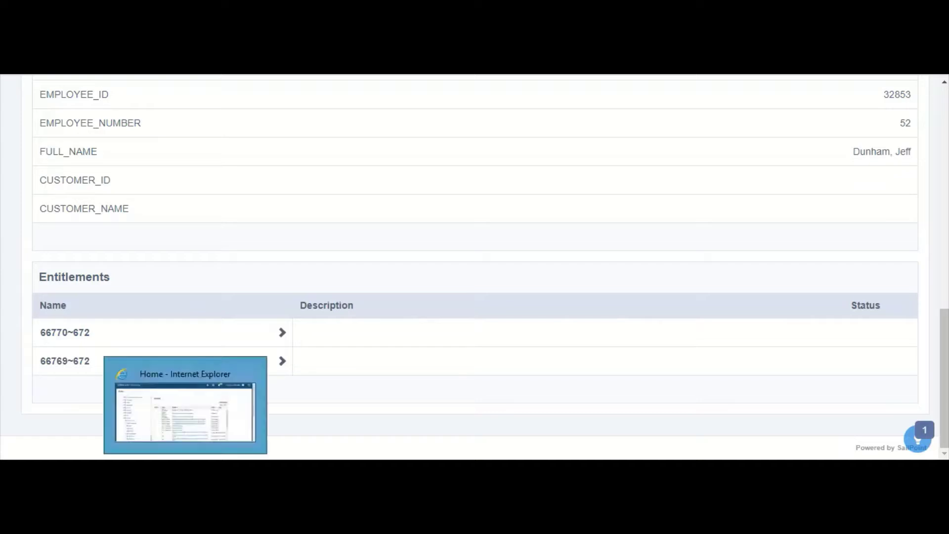
# In Oracle EBS Security > User > Define, look up the contractor's user name to load their record
pyautogui.hotkey('alt', 'Tab')
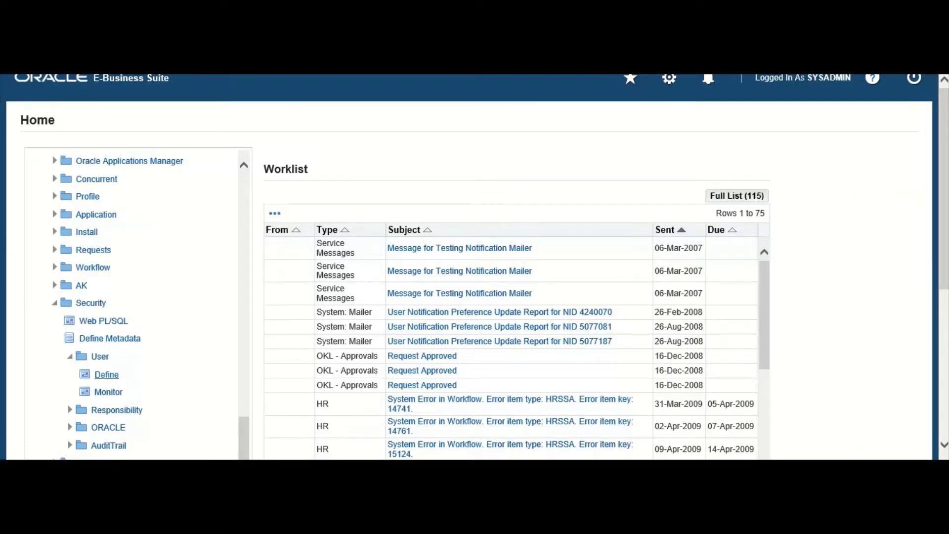
pyautogui.click(106, 374)
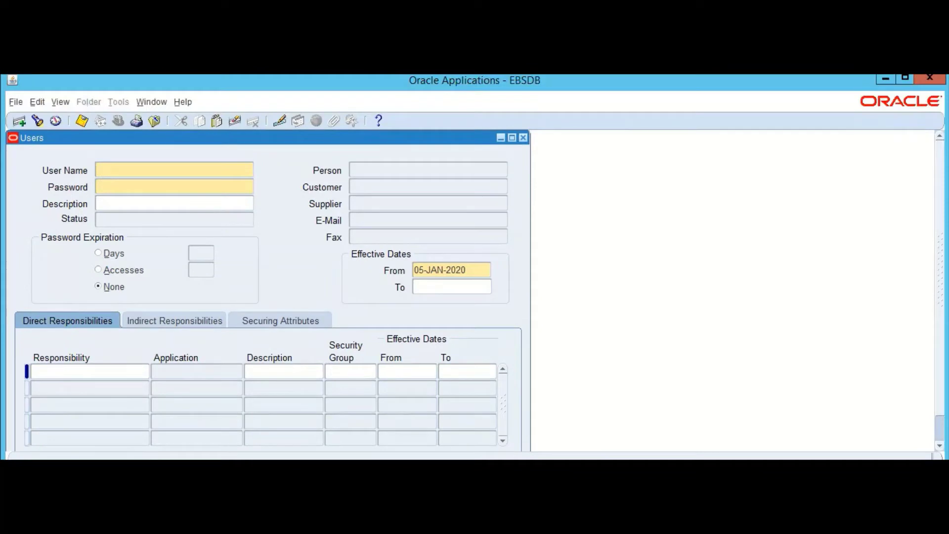
pyautogui.click(37, 120)
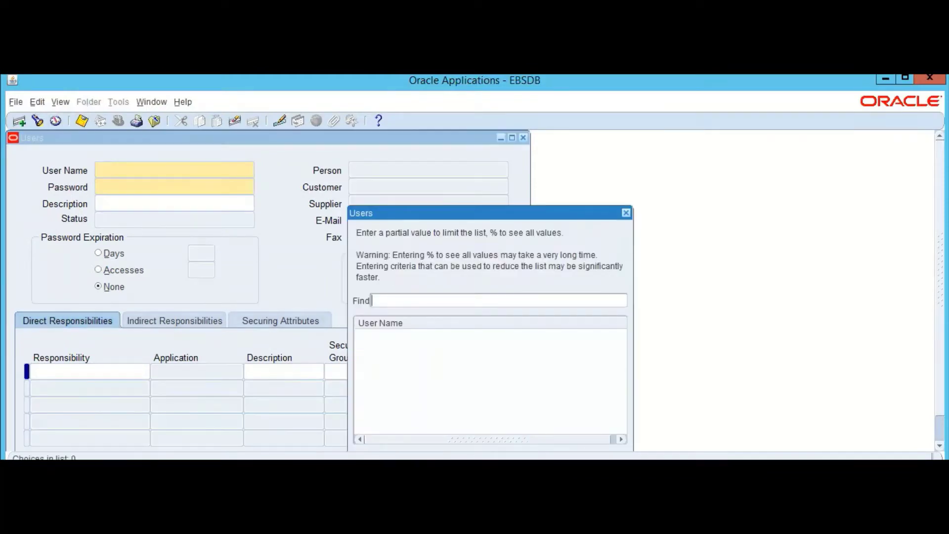
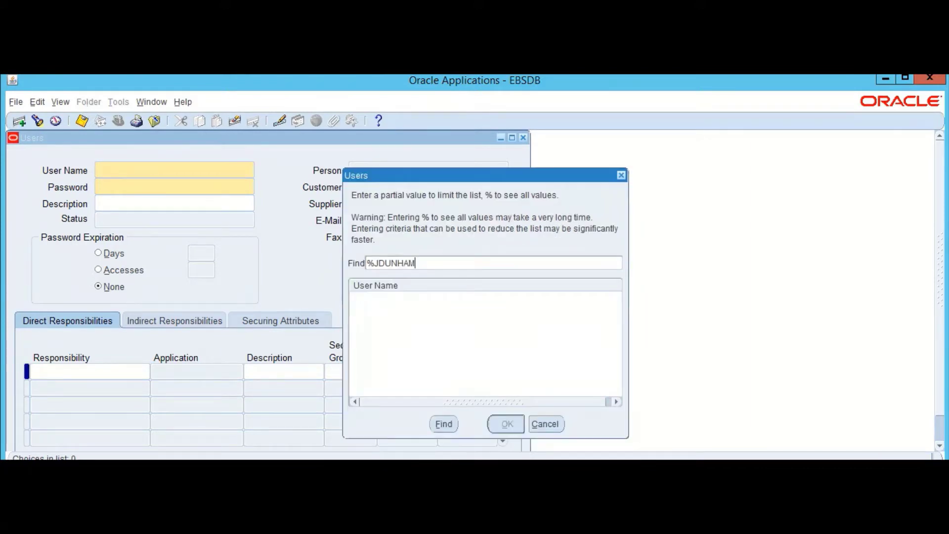
pyautogui.press('Return')
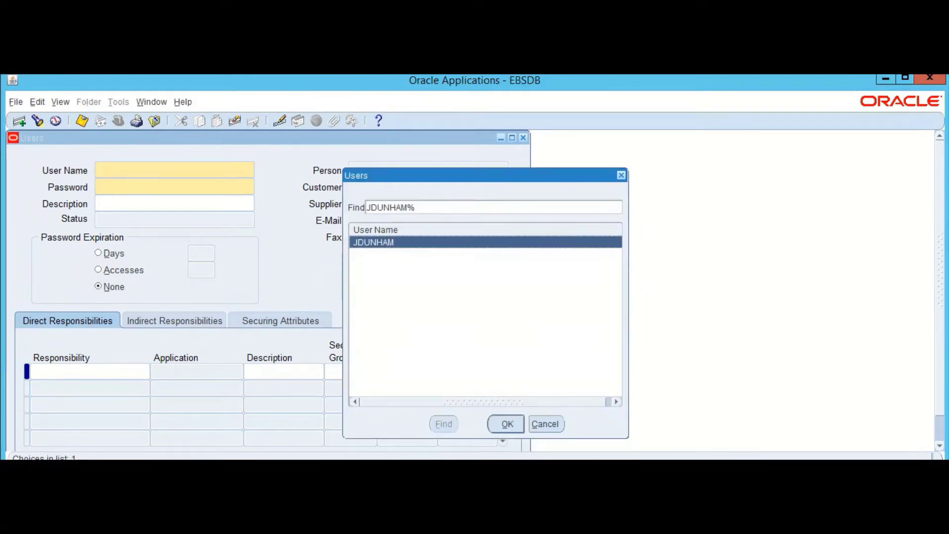
pyautogui.press('Return')
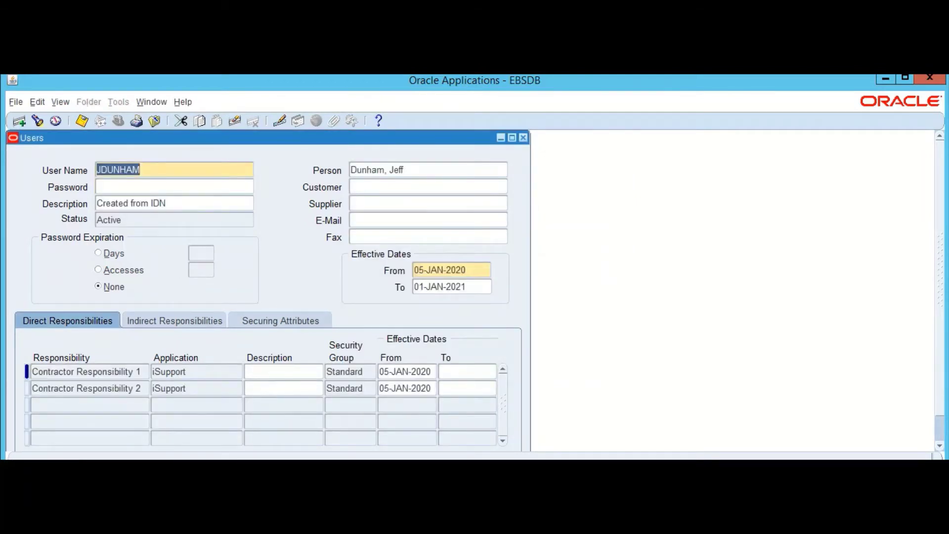